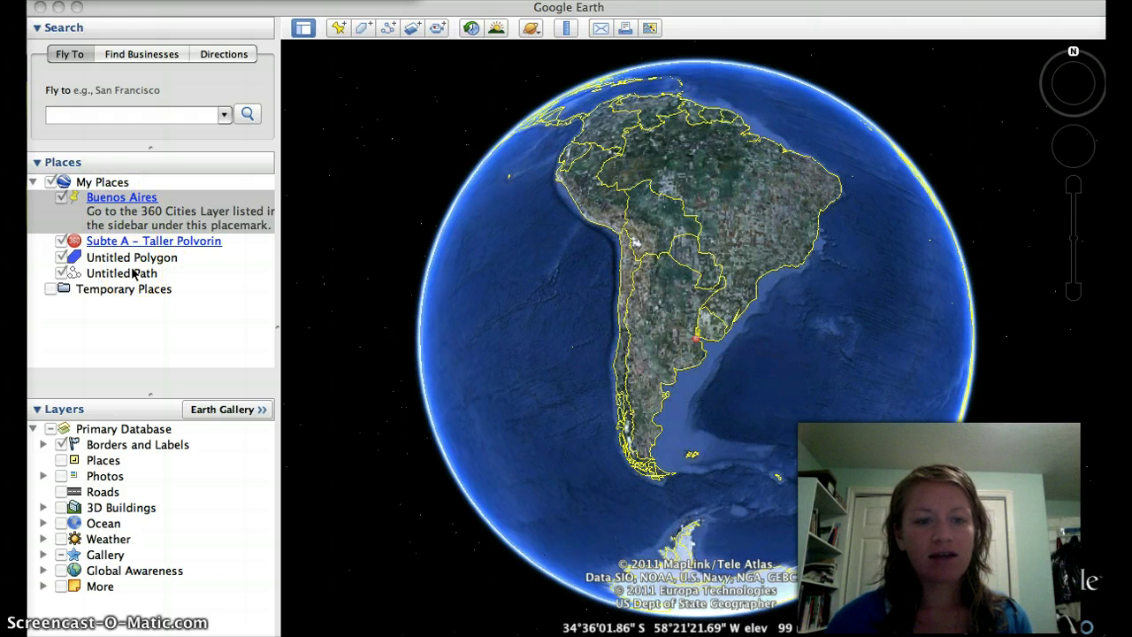
Fly to the Buenos Aires placemark and delete the Untitled Path from My Places
click(122, 198)
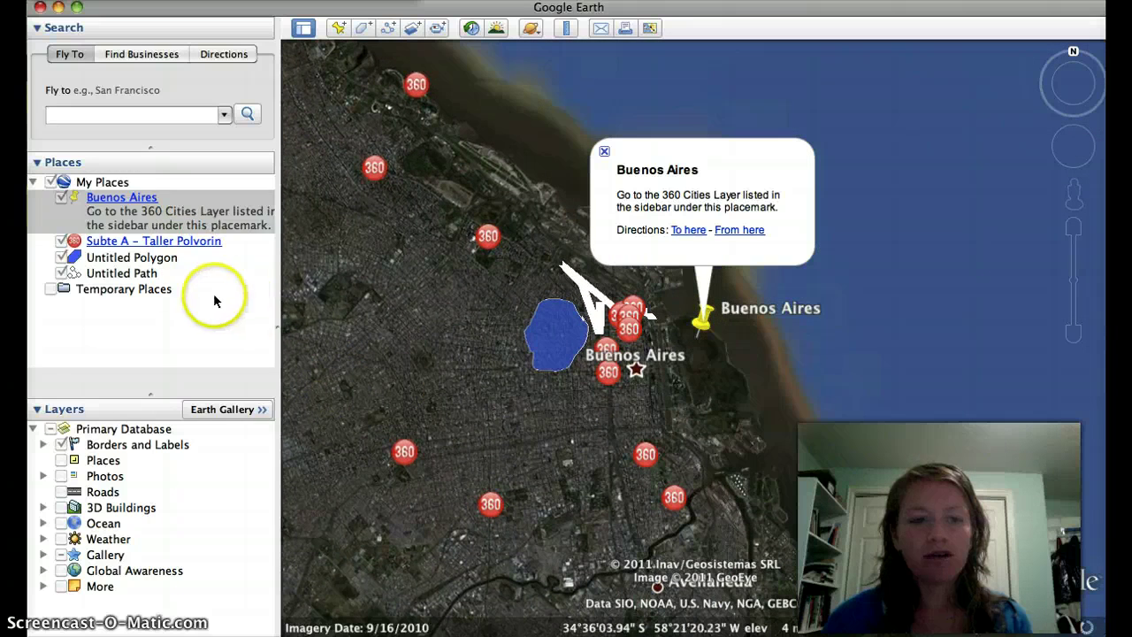
right_click(115, 275)
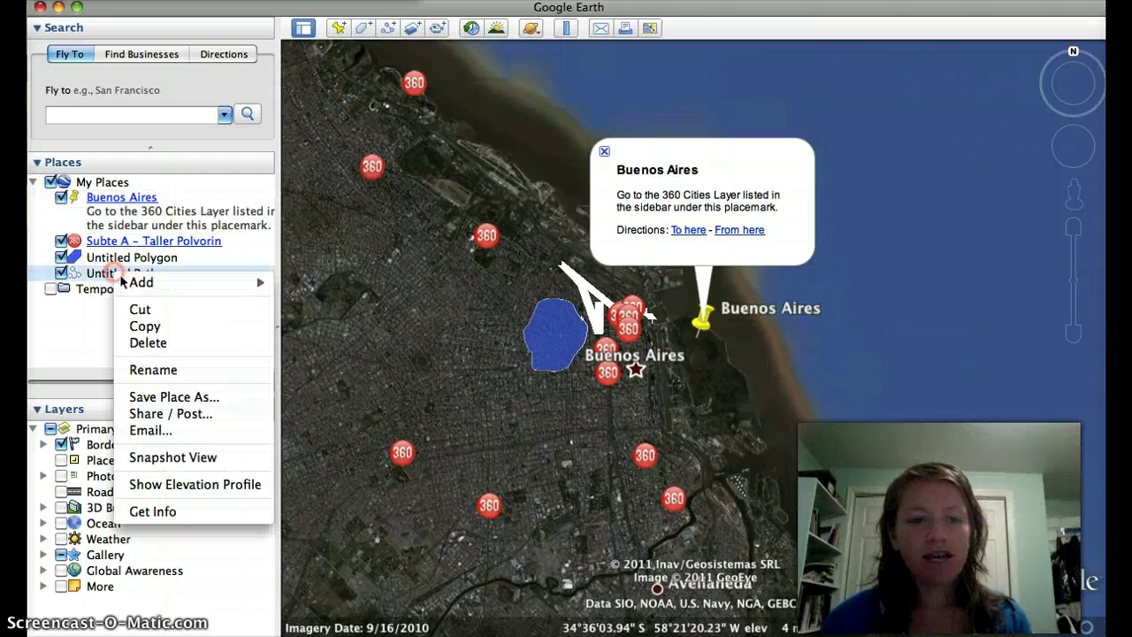
click(172, 351)
click(697, 354)
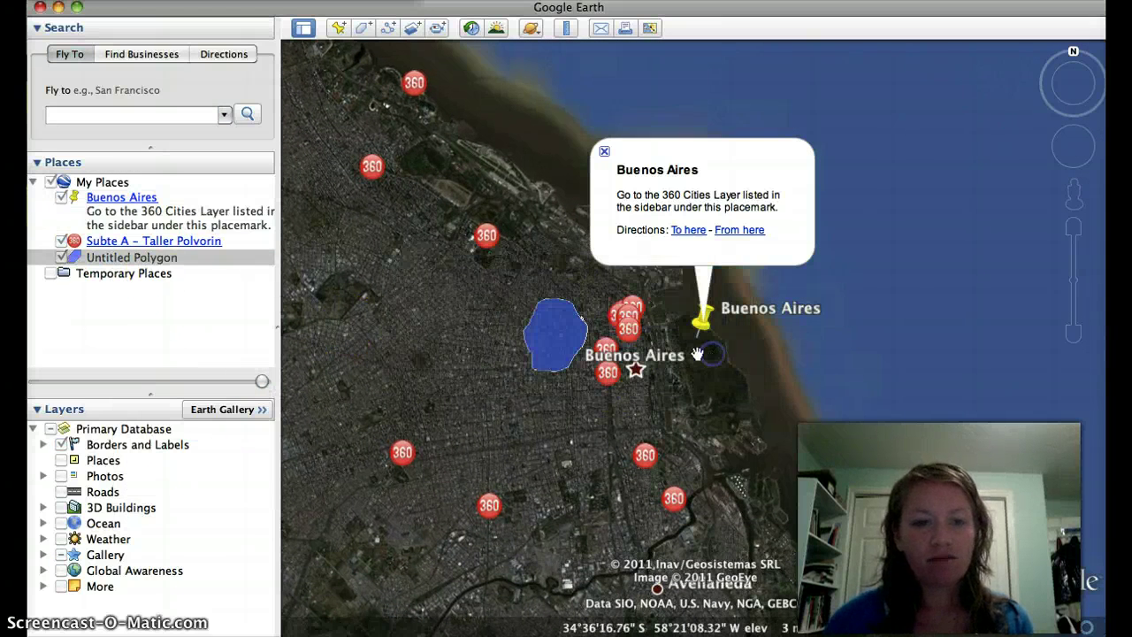
Delete the Untitled Polygon from My Places and confirm the deletion
right_click(148, 258)
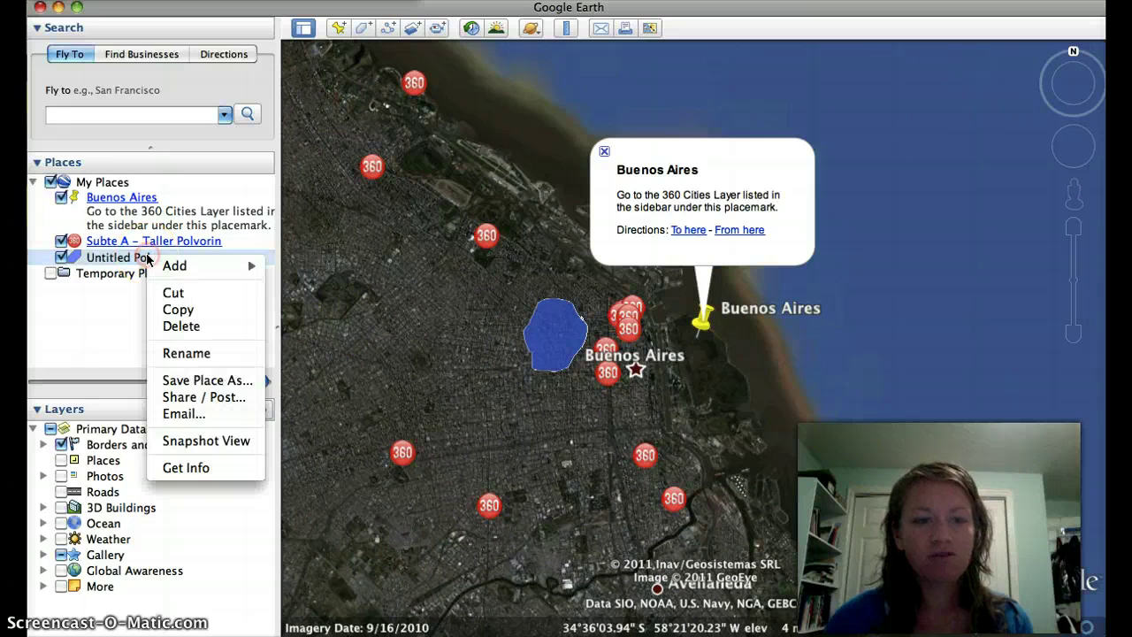
click(184, 326)
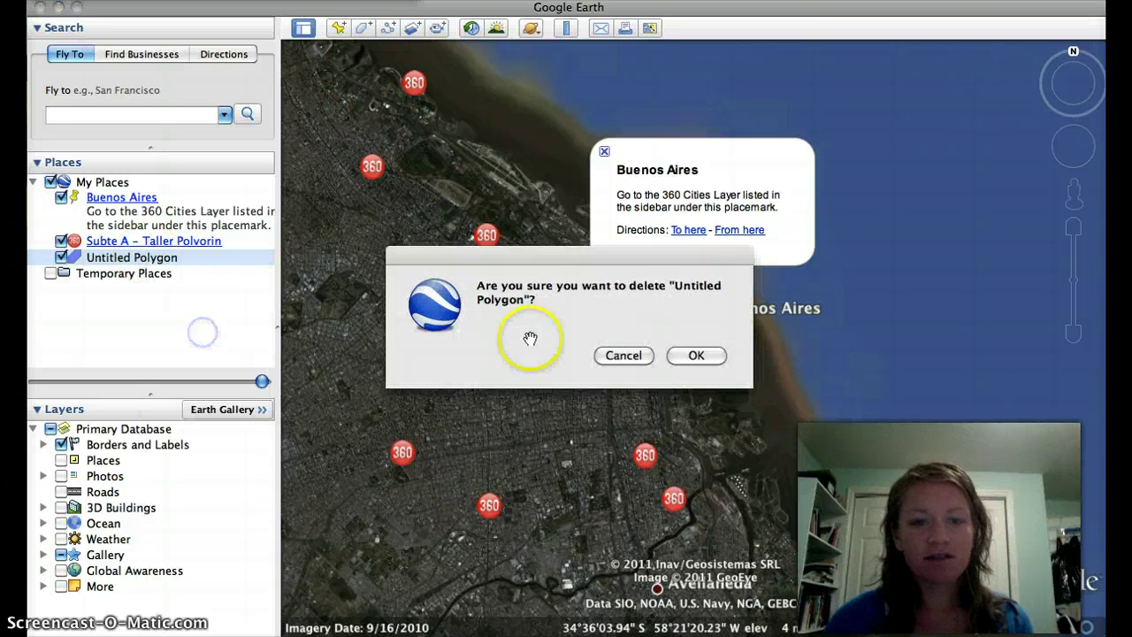
click(697, 356)
Delete the Subte A - Taller Polvorin placemark from My Places and confirm the deletion
click(131, 240)
right_click(139, 246)
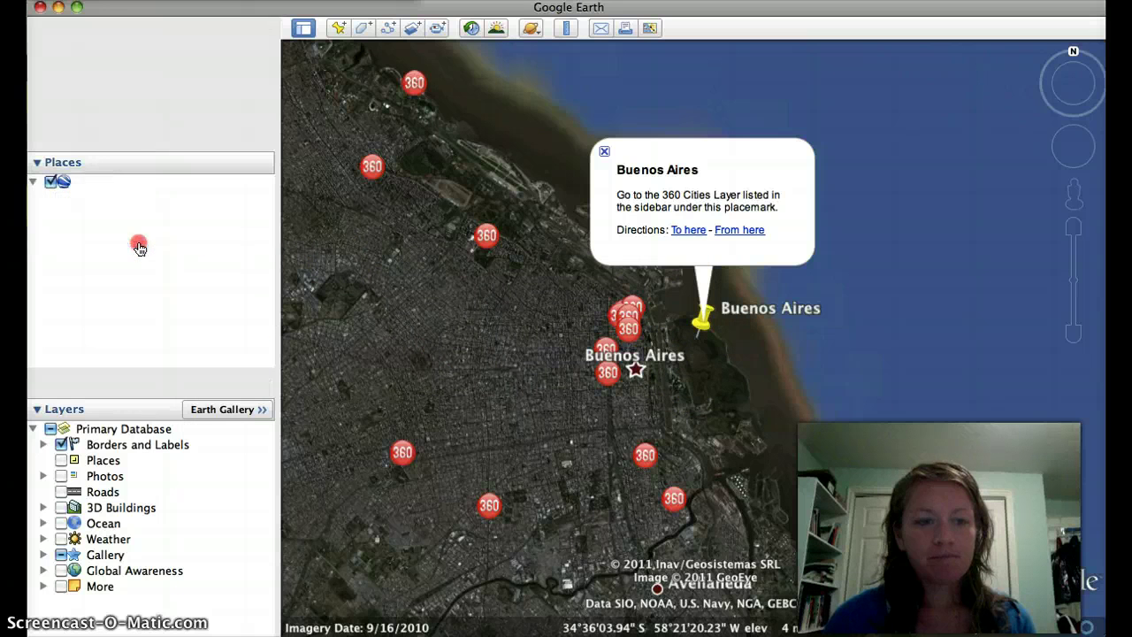
click(212, 315)
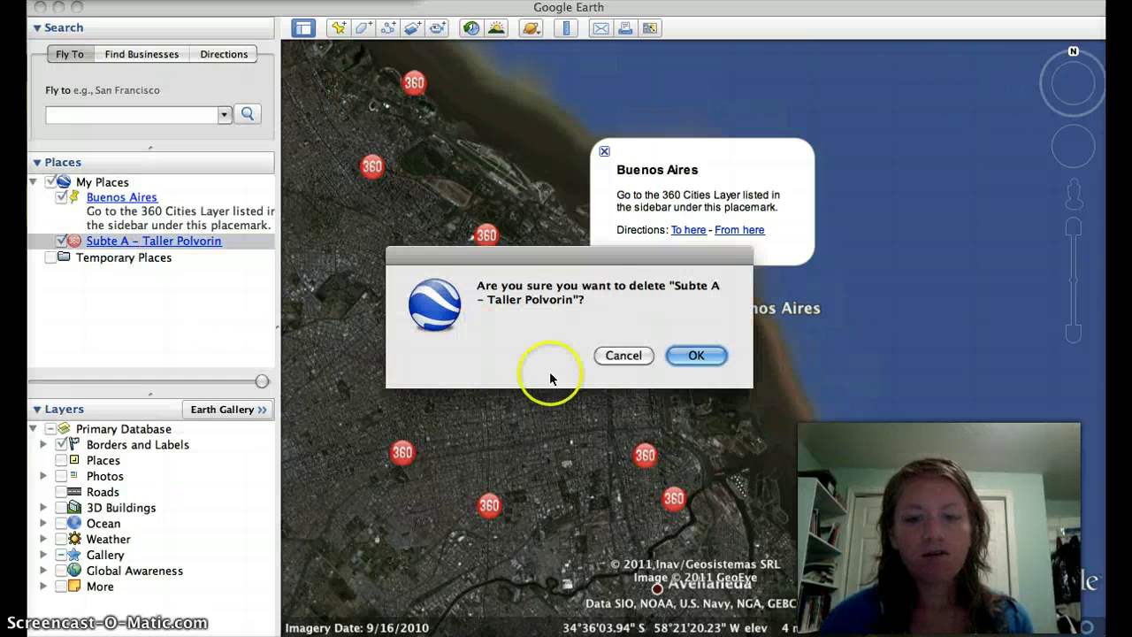
click(691, 355)
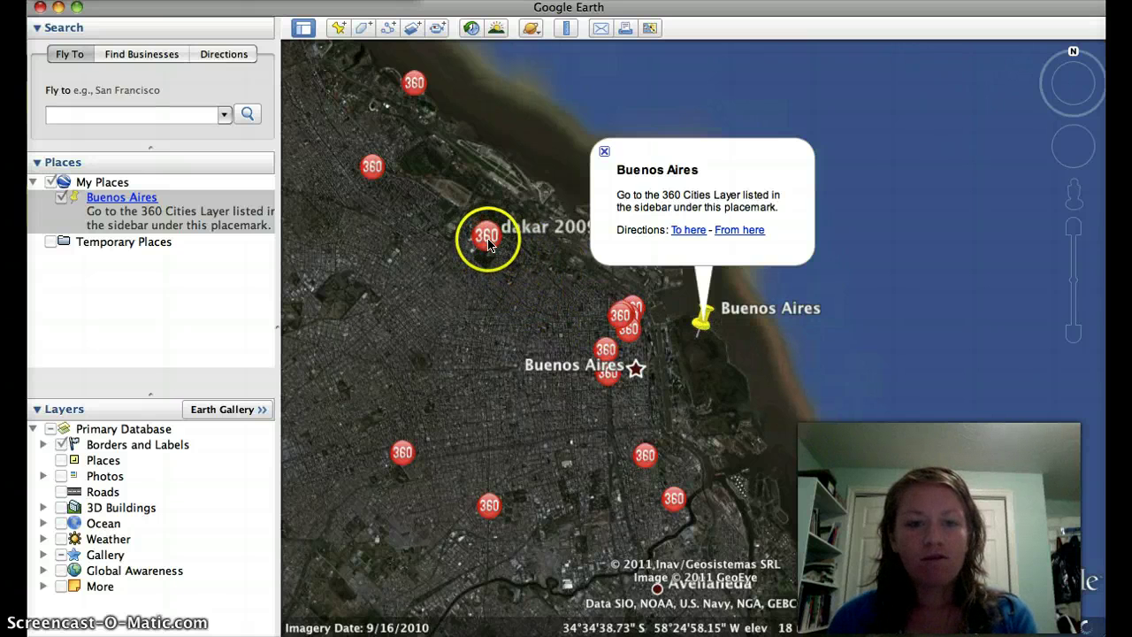
Save the Pergola in Barrancas de Belgrano 360 Cities panorama to My Places, placed beneath the Buenos Aires placemark
right_click(371, 168)
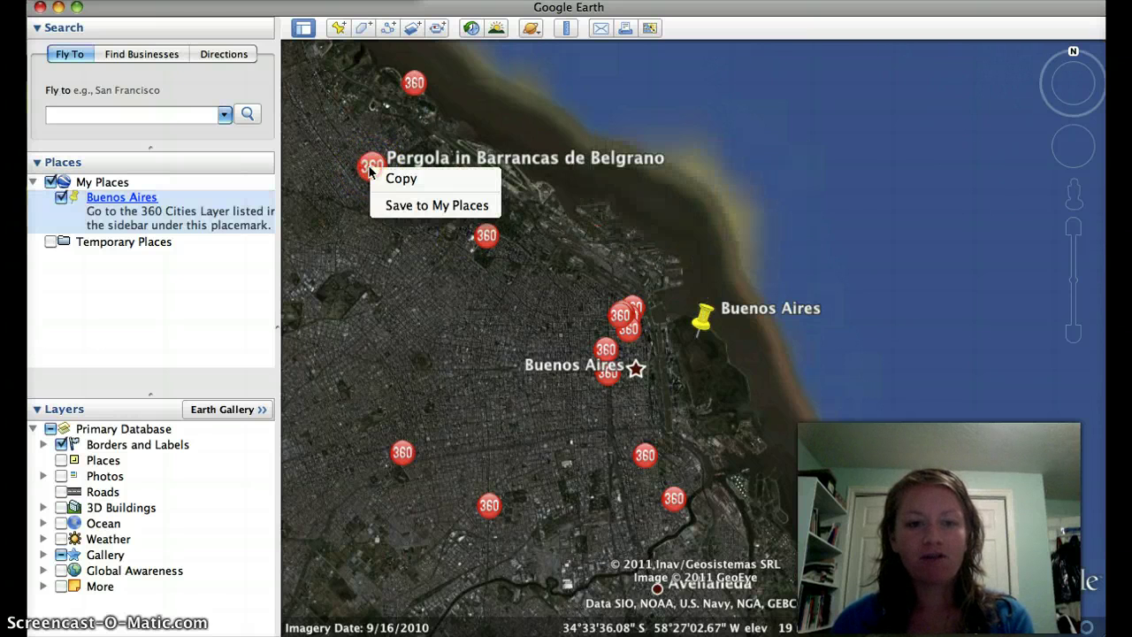
click(405, 206)
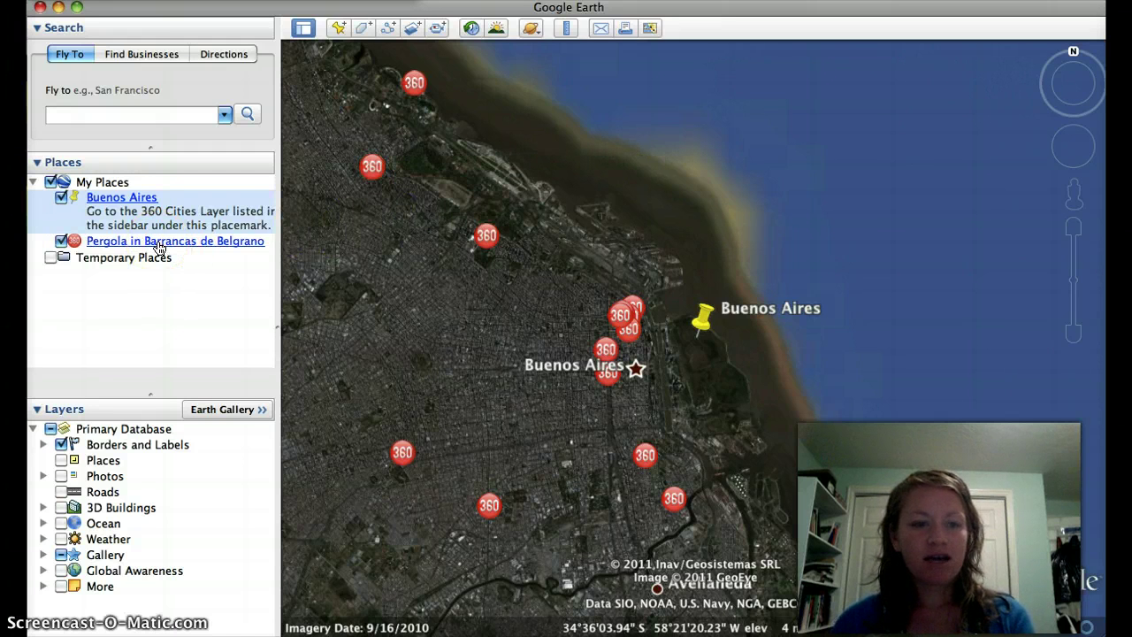
drag(158, 247, 159, 298)
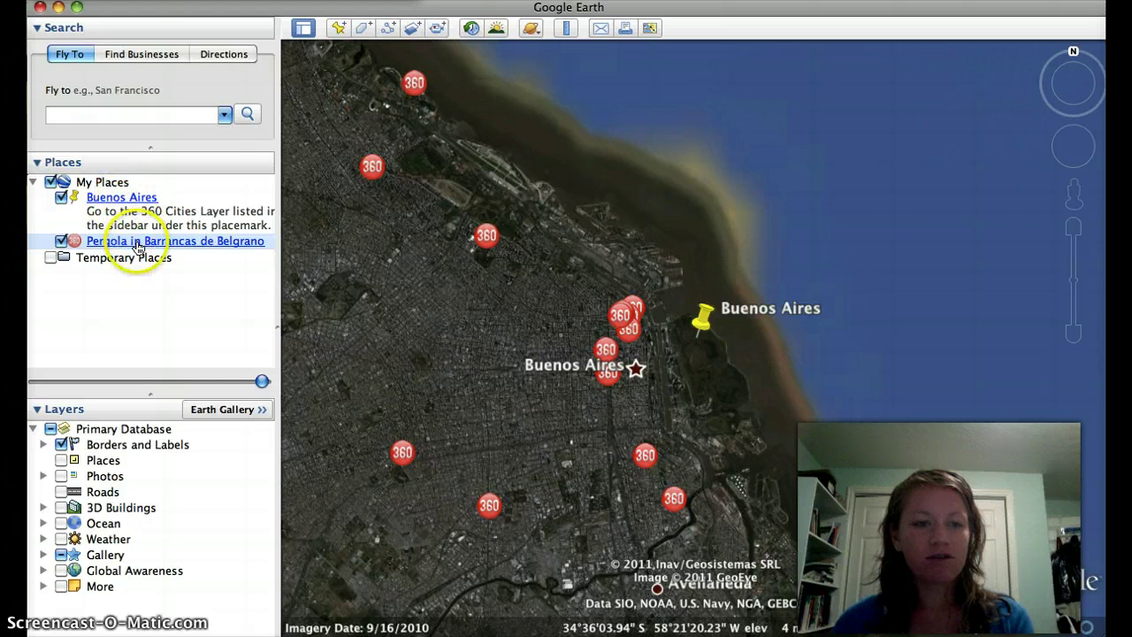
drag(137, 248, 139, 206)
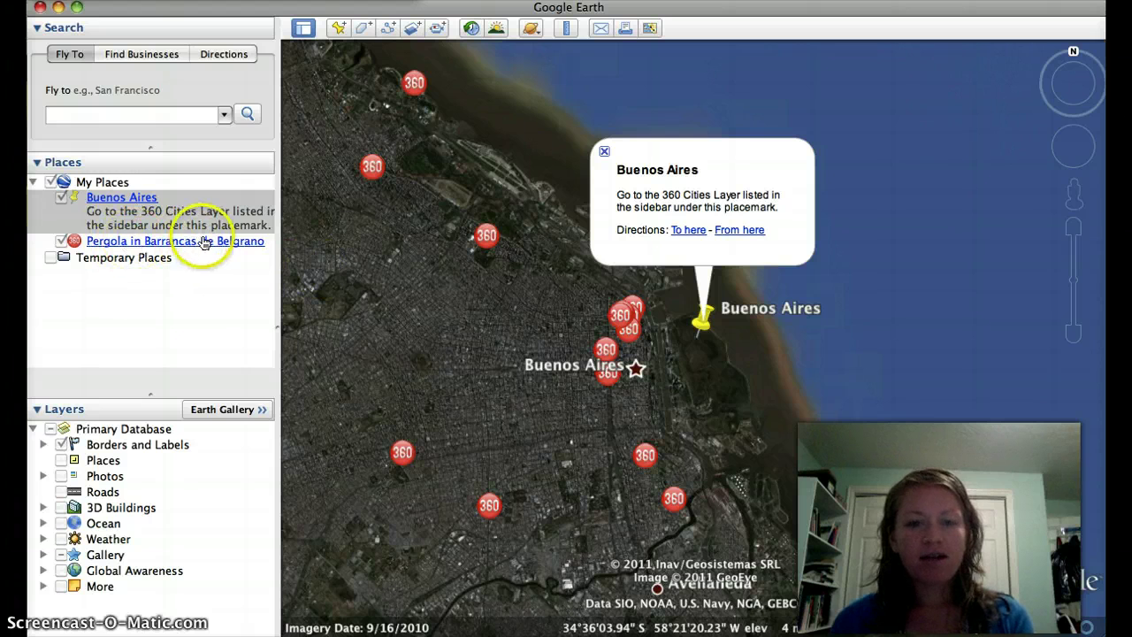
Edit the Buenos Aires placemark's description to read: Go to the 360 Cities Layer "Pergola..." listed in the sidebar under this placemark
right_click(139, 198)
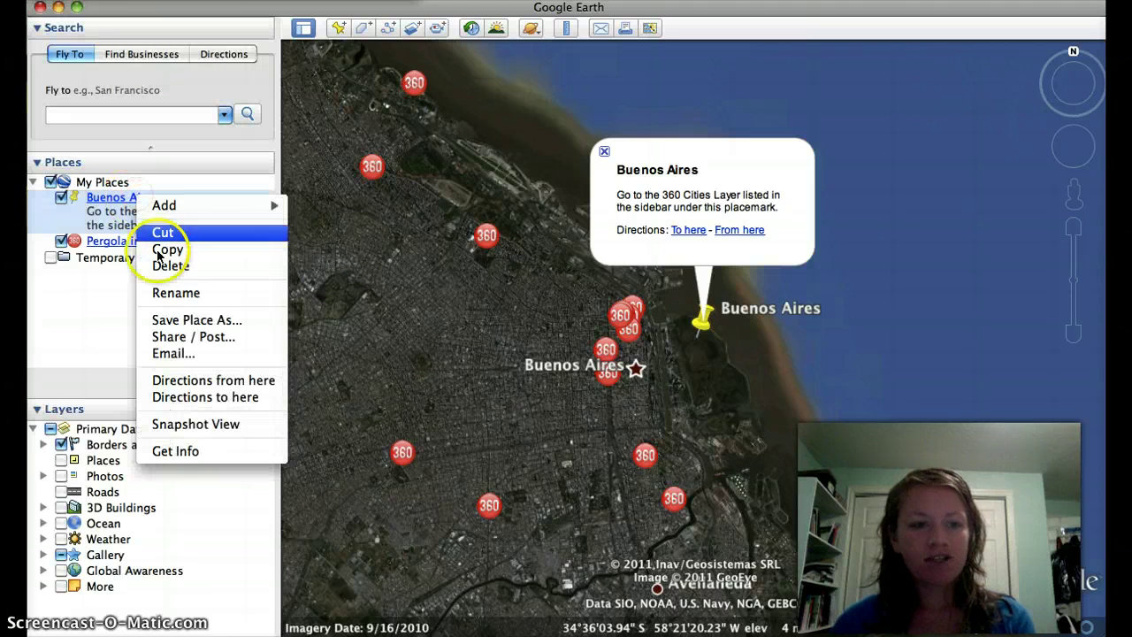
click(176, 451)
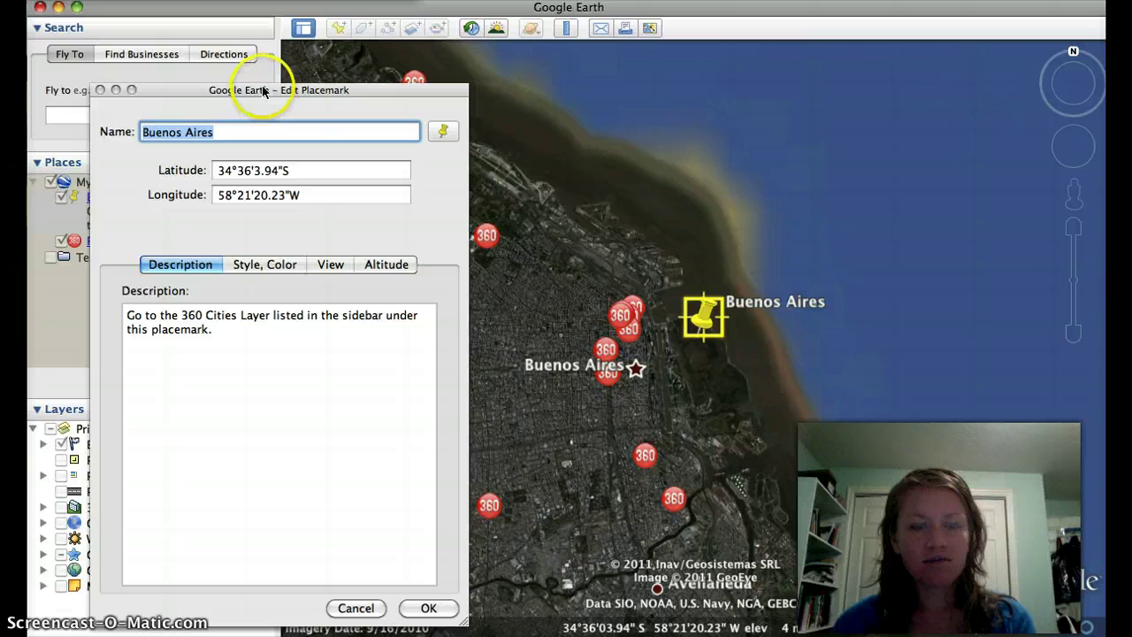
drag(269, 89, 506, 73)
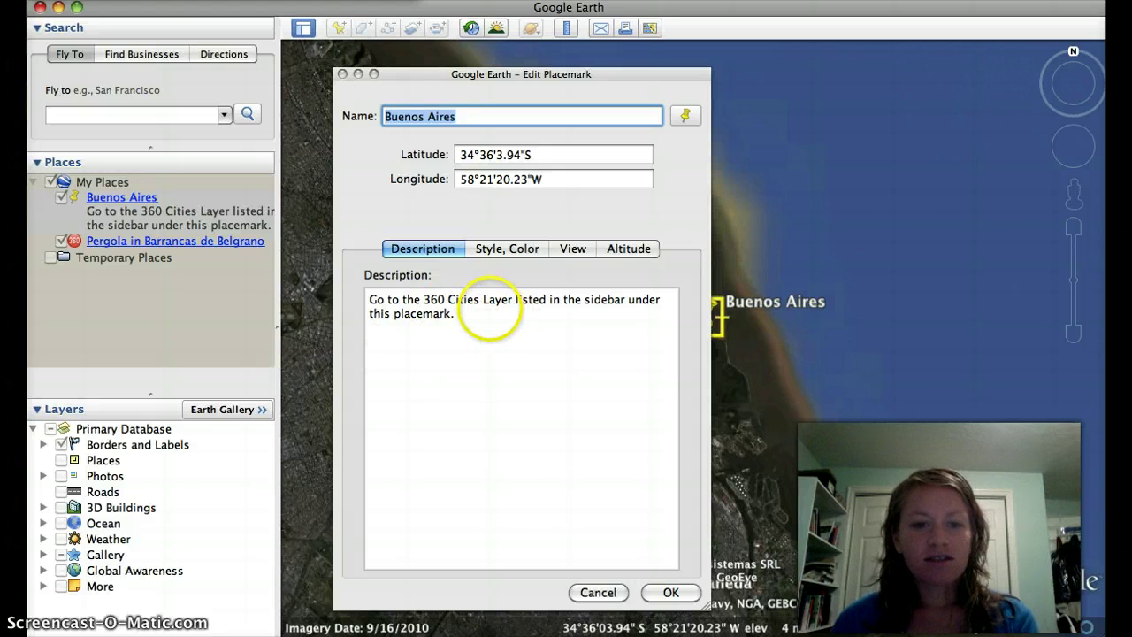
click(451, 316)
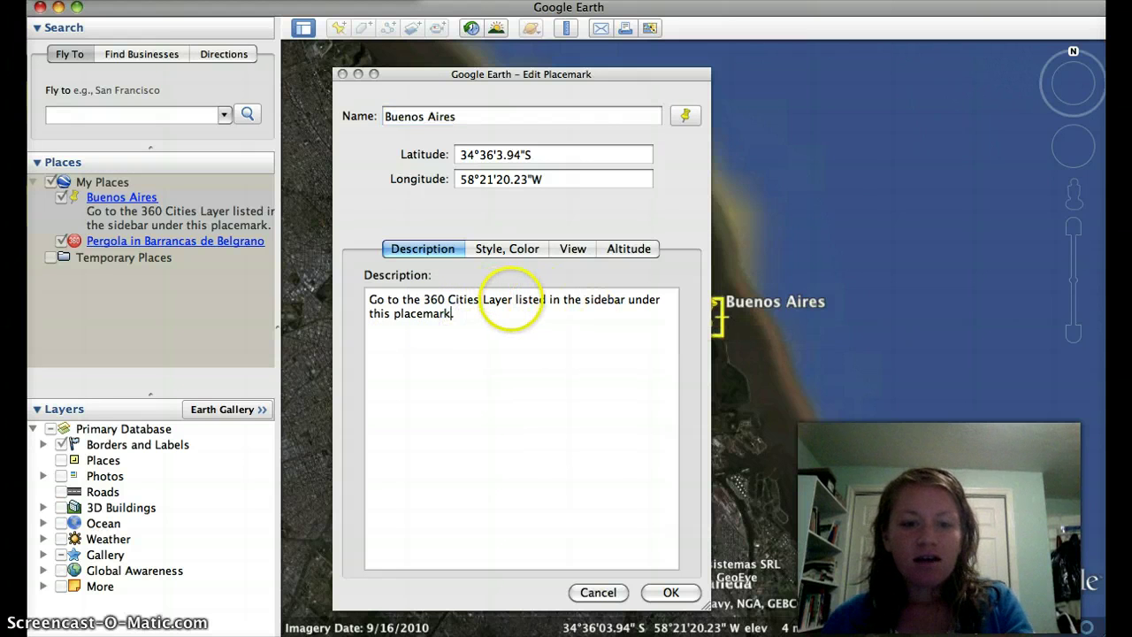
click(513, 299)
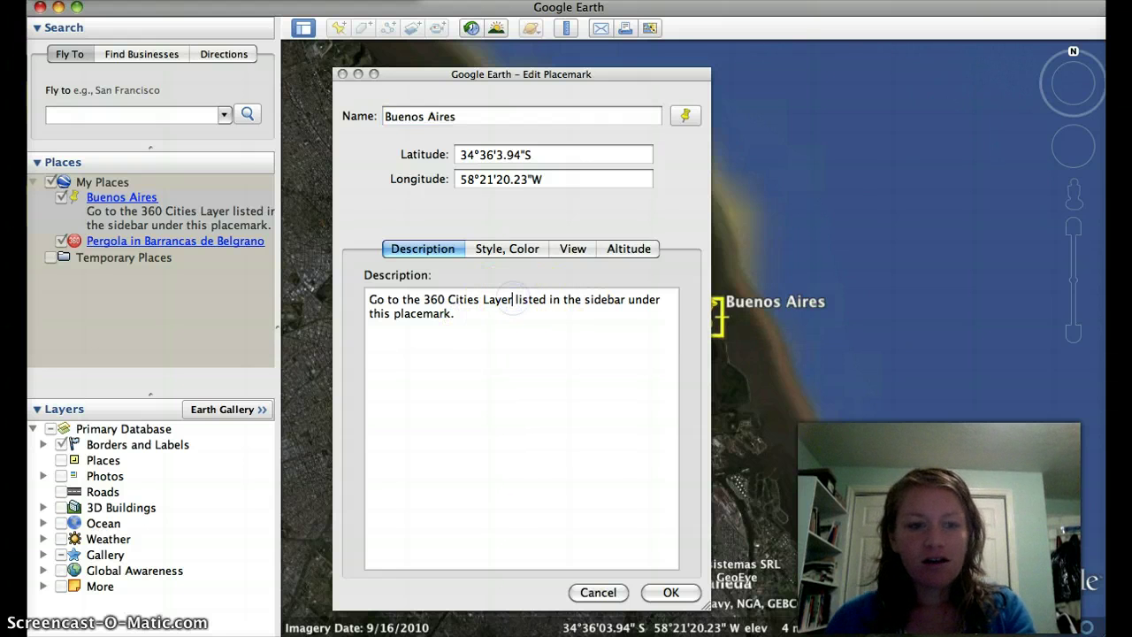
text(")
key(BackSpace)
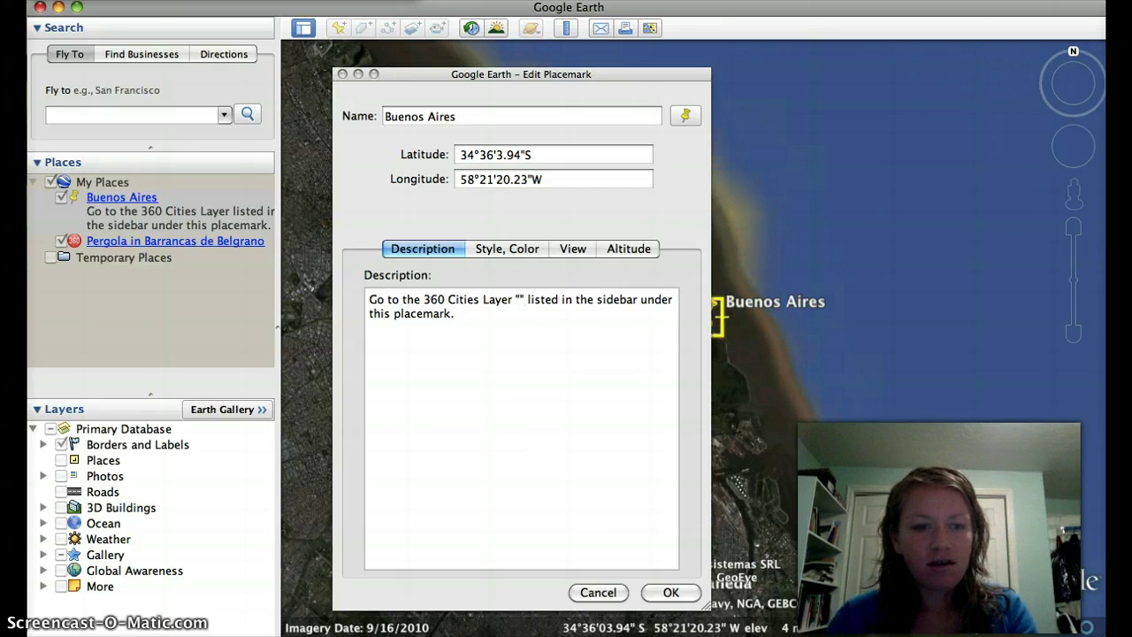
text(Perg)
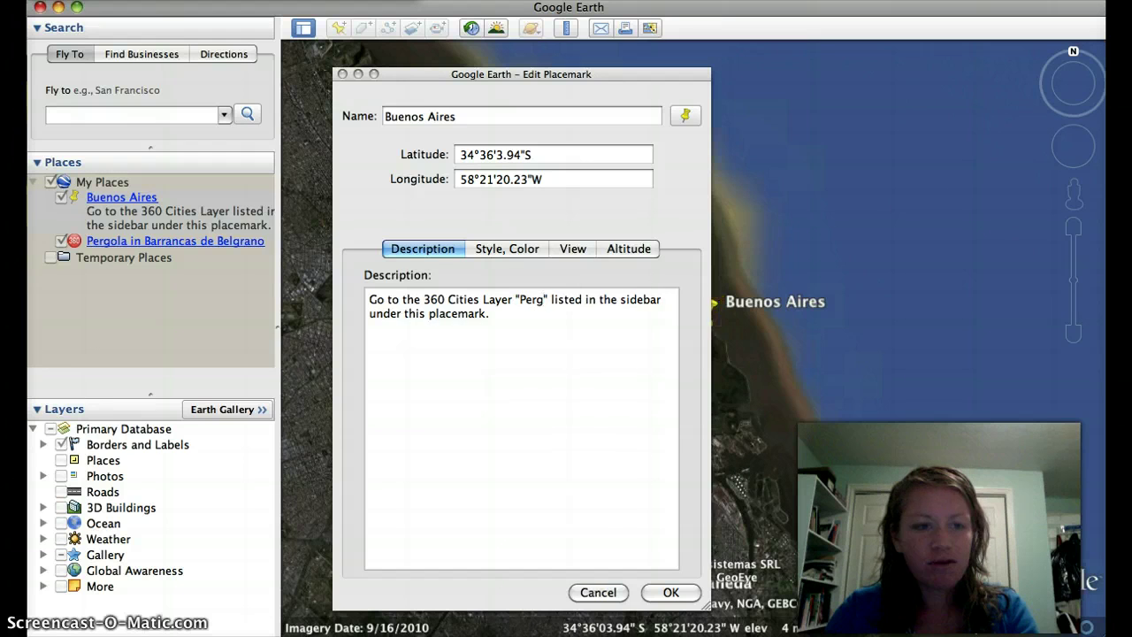
text(ola)
key(BackSpace)
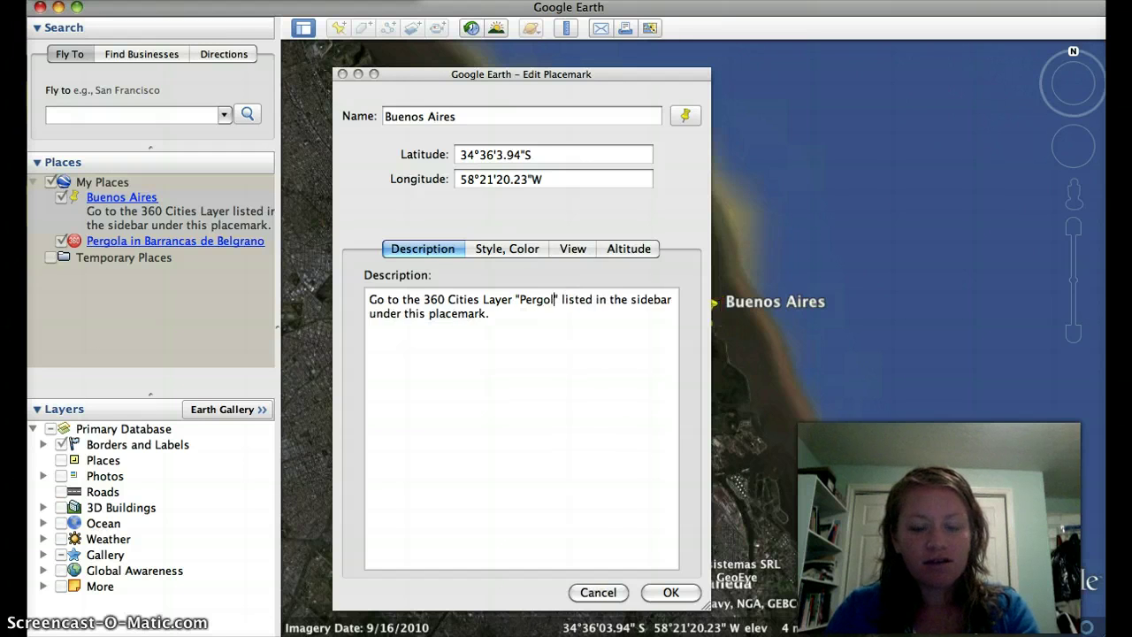
text(a)
key(BackSpace)
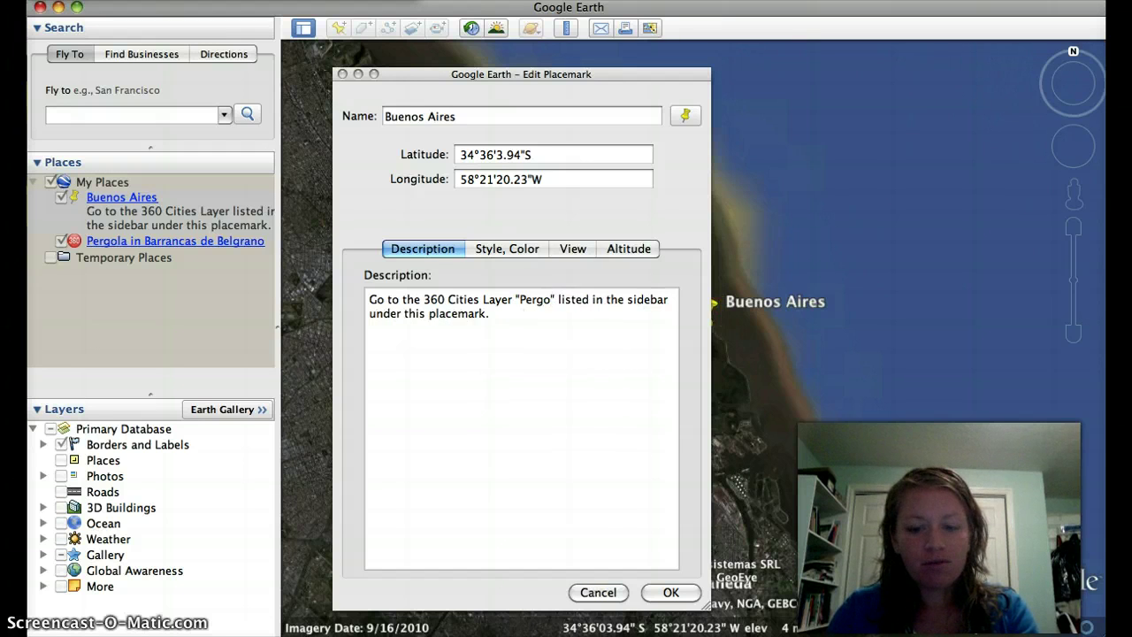
text(la...)
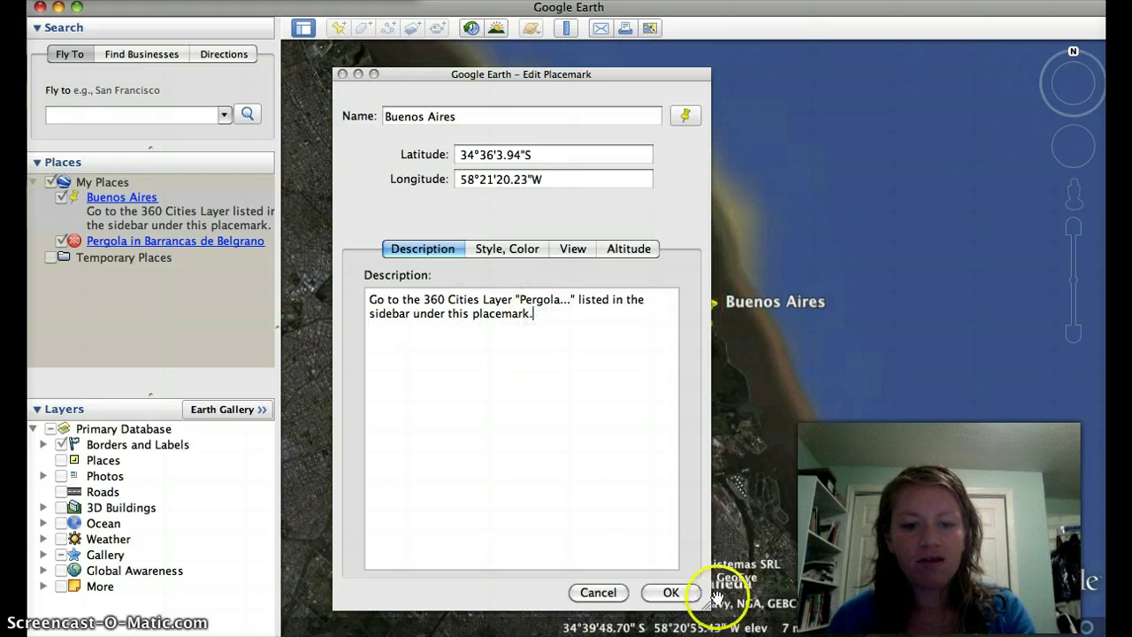
click(679, 596)
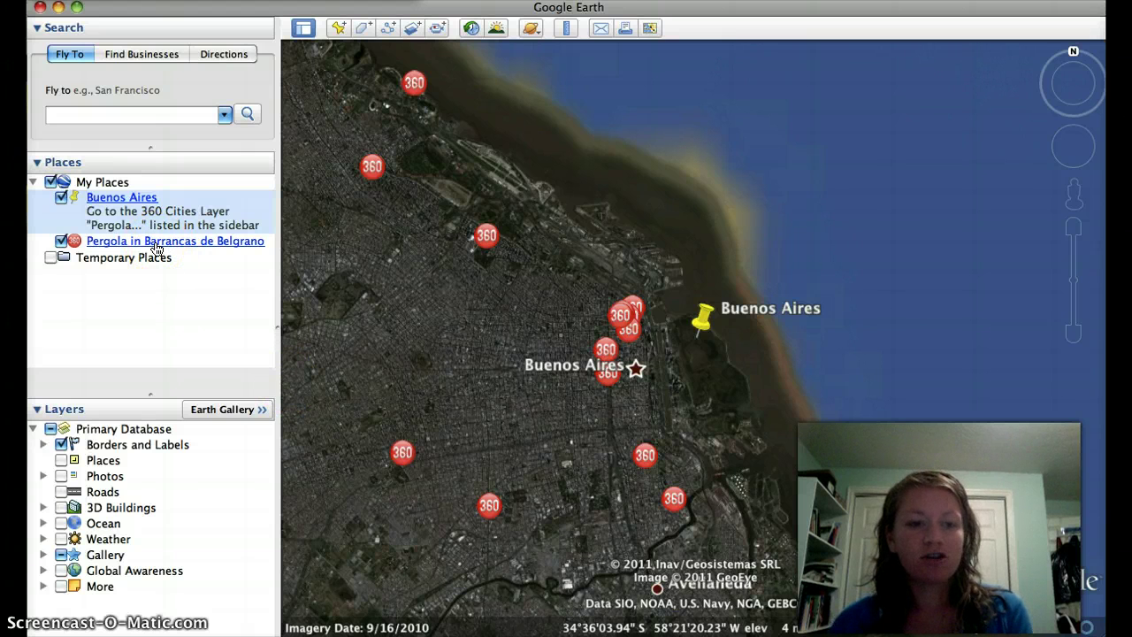
View the saved Pergola in Barrancas de Belgrano panorama from My Places, then exit the photo
click(155, 245)
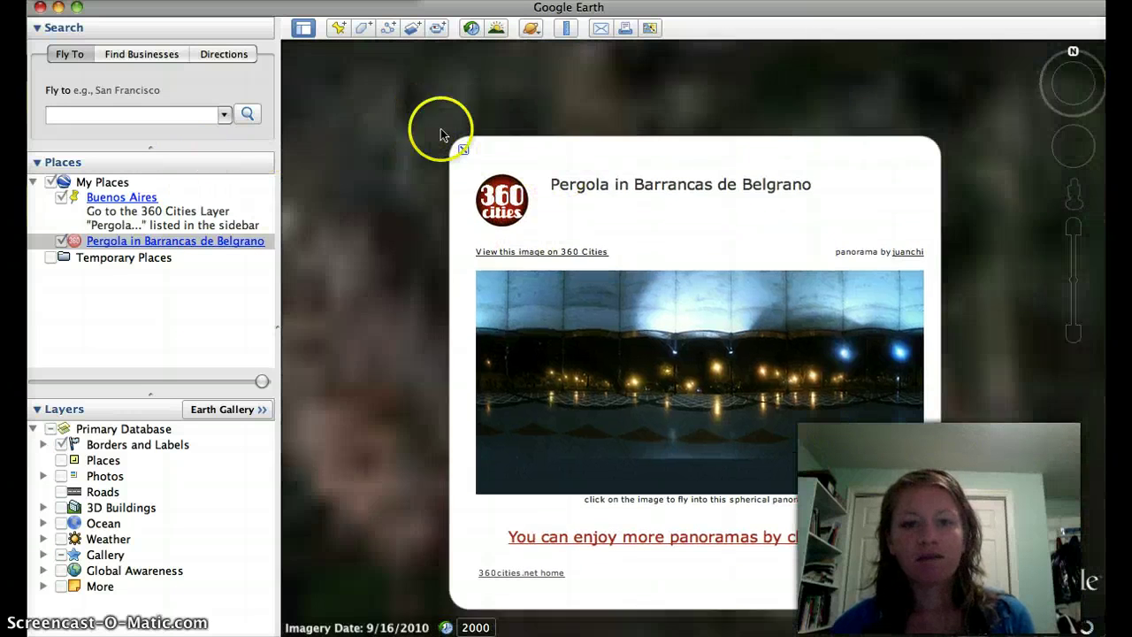
click(464, 151)
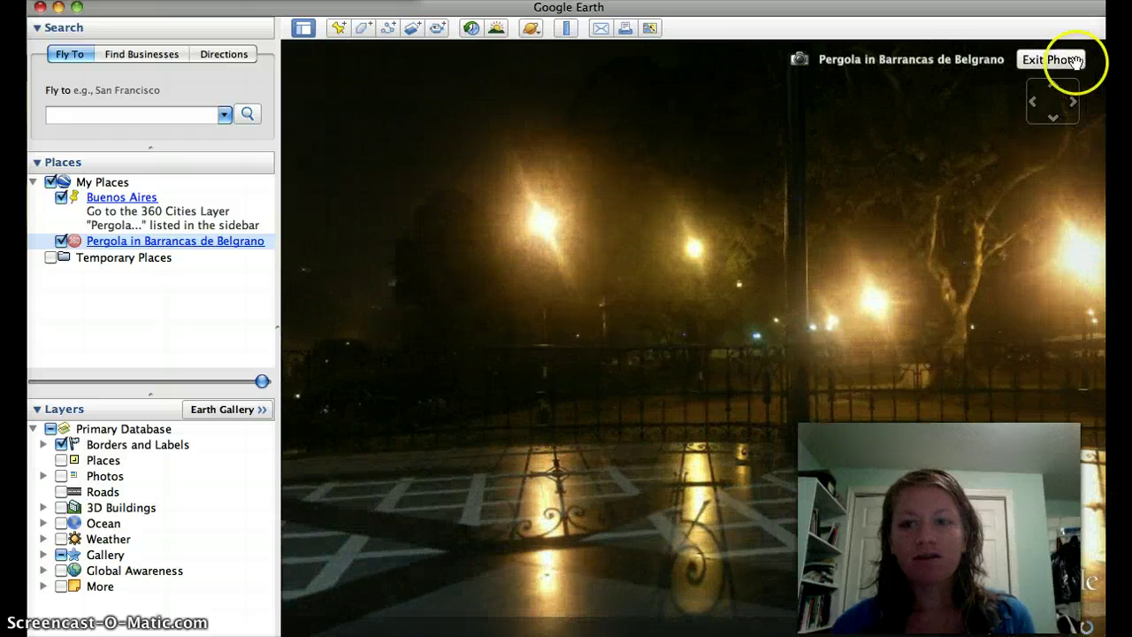
click(1058, 60)
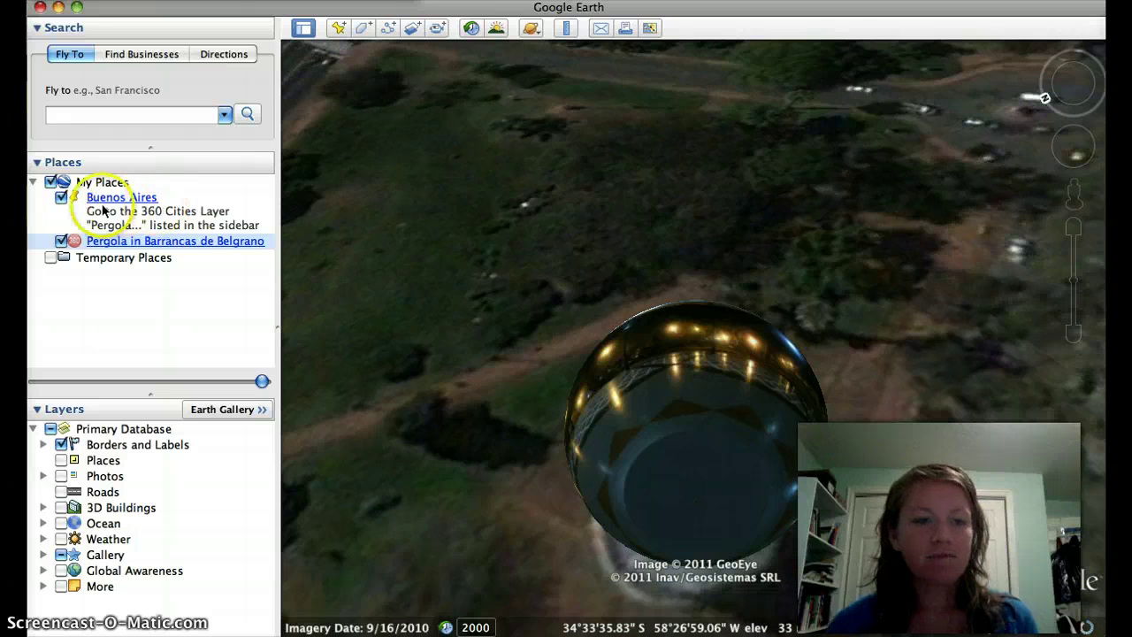
Return to the Buenos Aires placemark and view its updated description
click(121, 198)
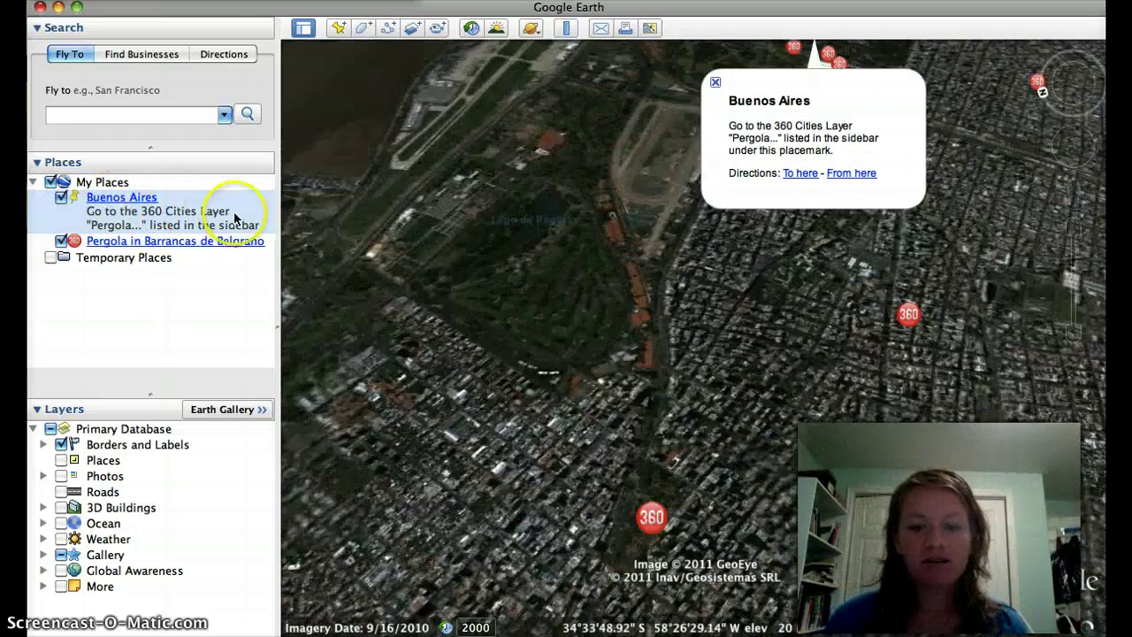
click(419, 232)
drag(419, 233, 401, 273)
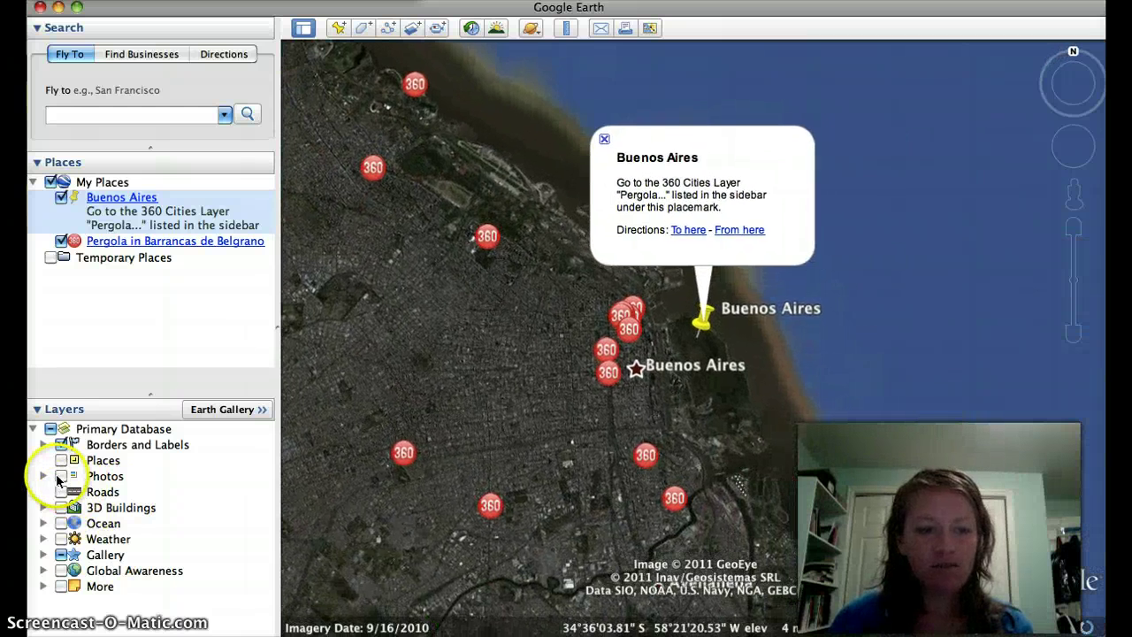
Turn on the Gigapan Photos layer in the Gallery, check central Buenos Aires for its photos, and turn the layer off again
click(42, 555)
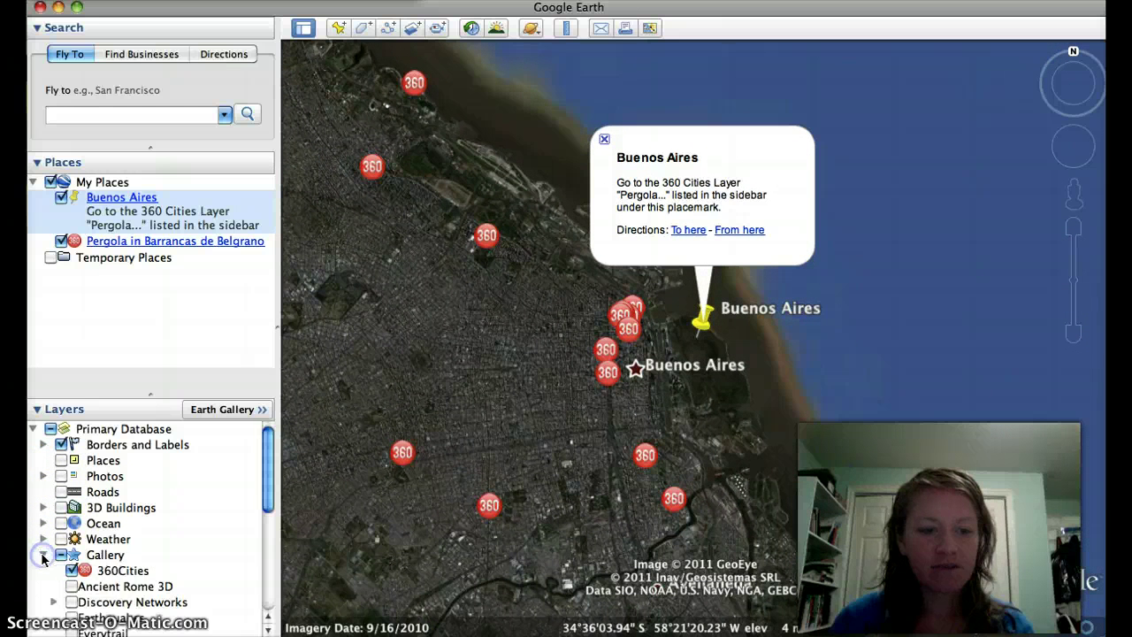
scroll(84, 566, down, 3)
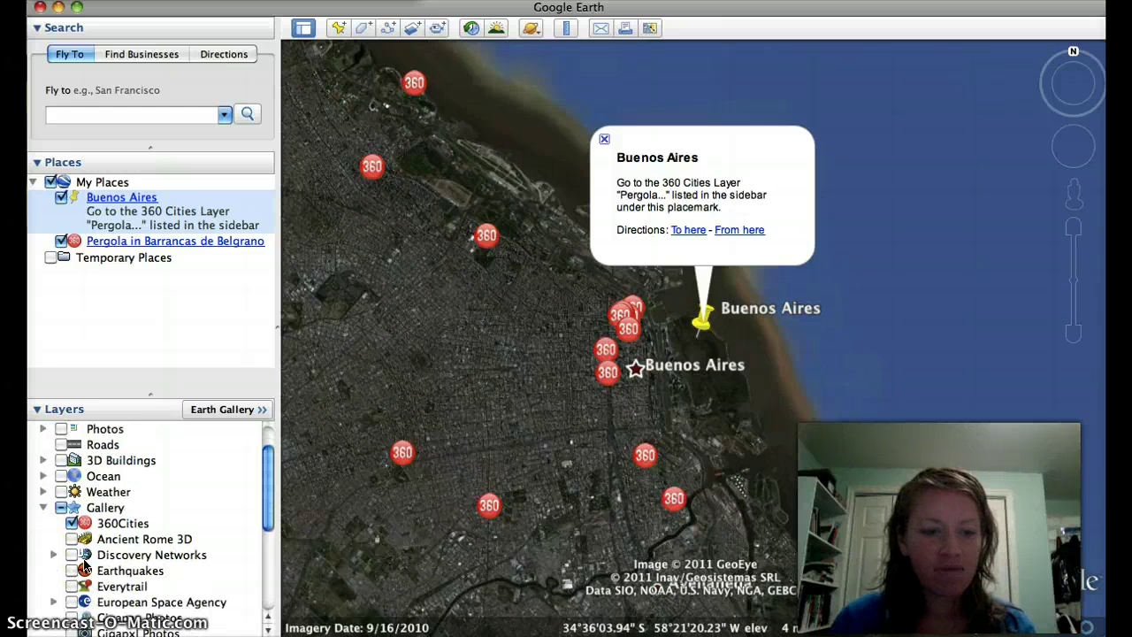
click(72, 617)
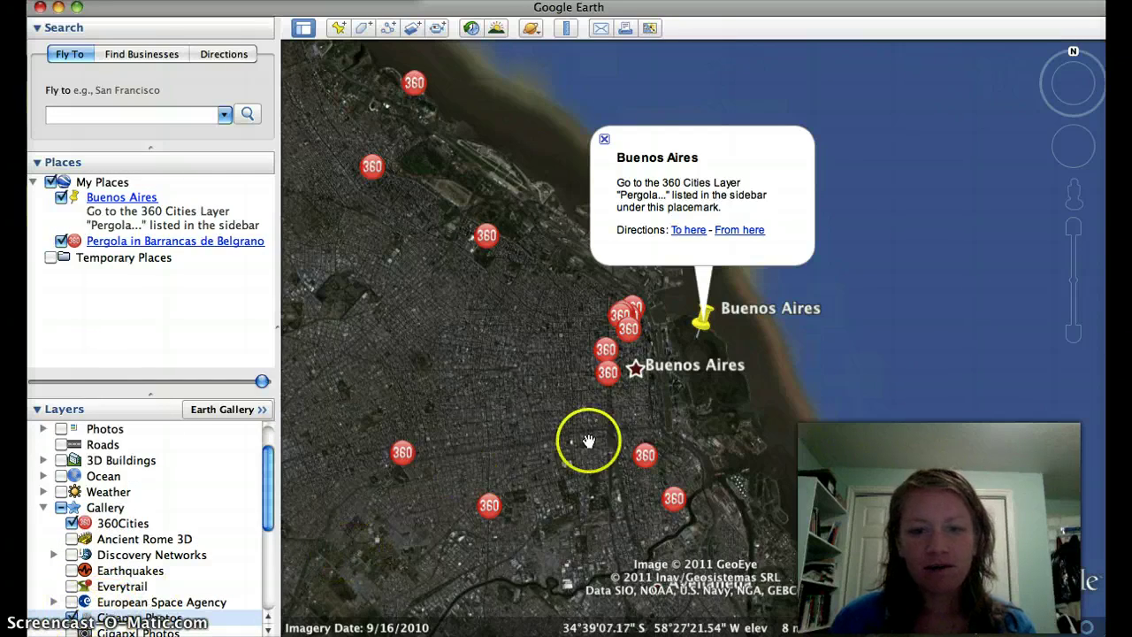
click(1074, 229)
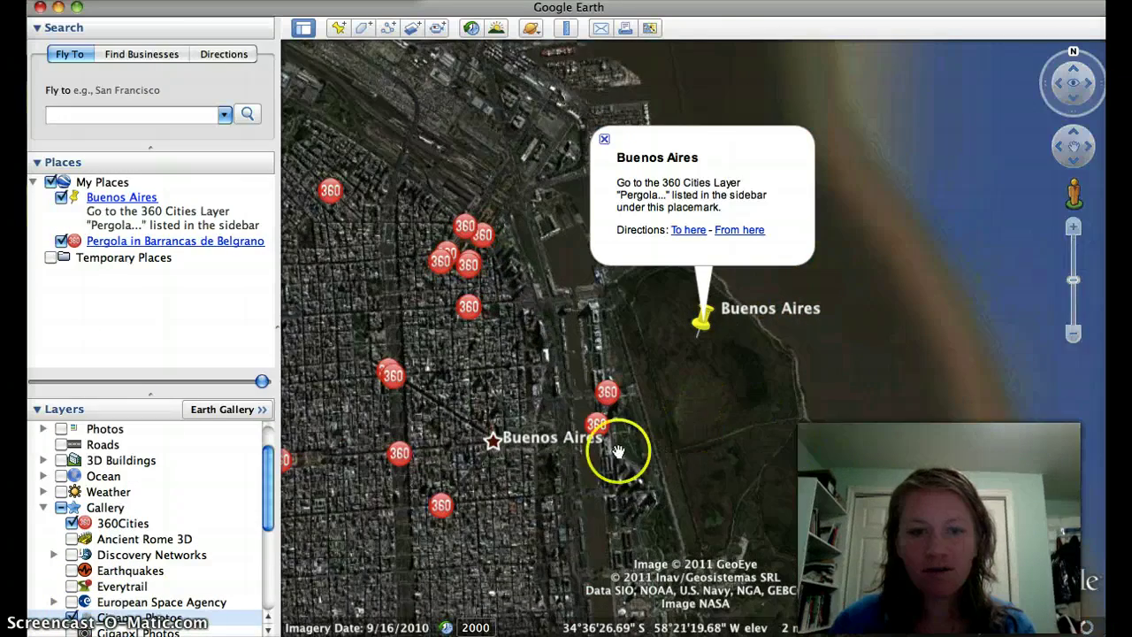
drag(619, 451, 786, 357)
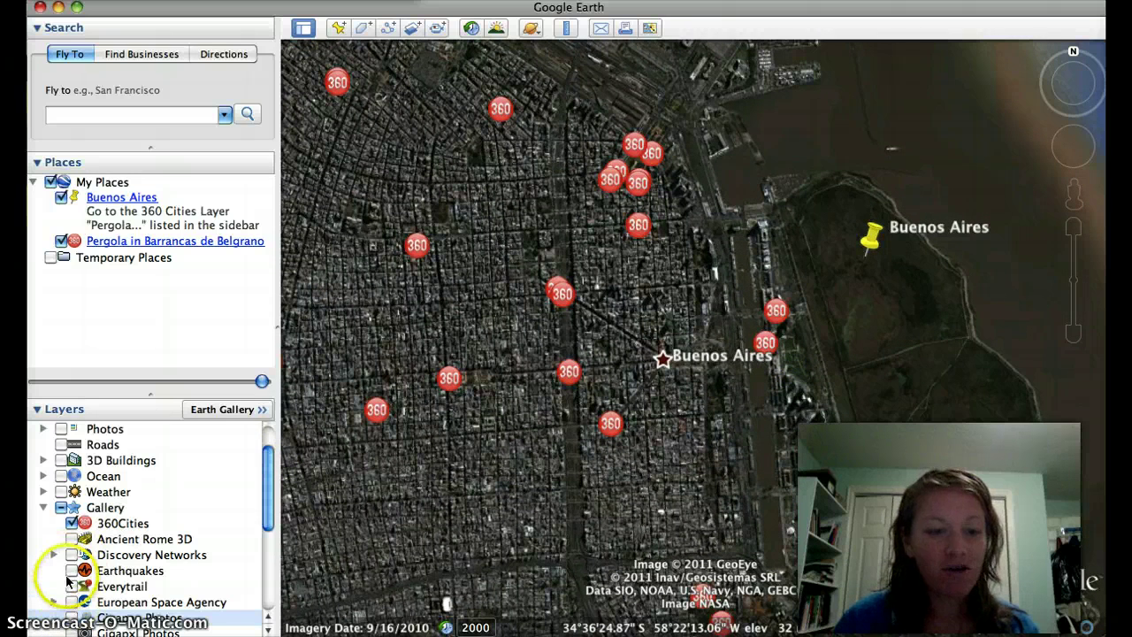
scroll(69, 601, down, 1)
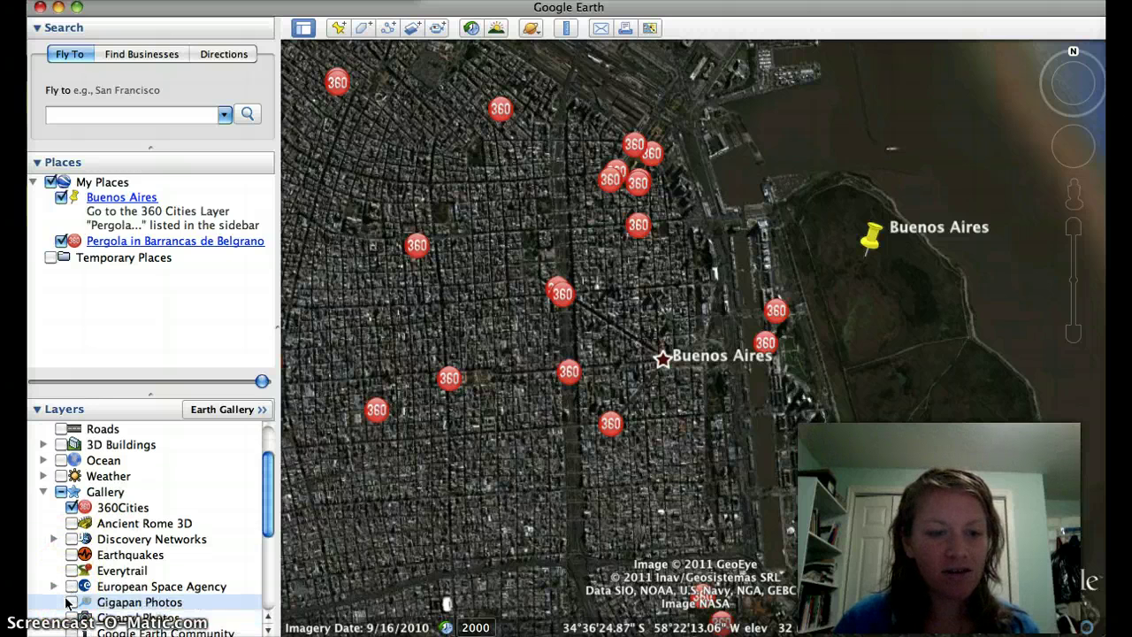
scroll(67, 557, up, 2)
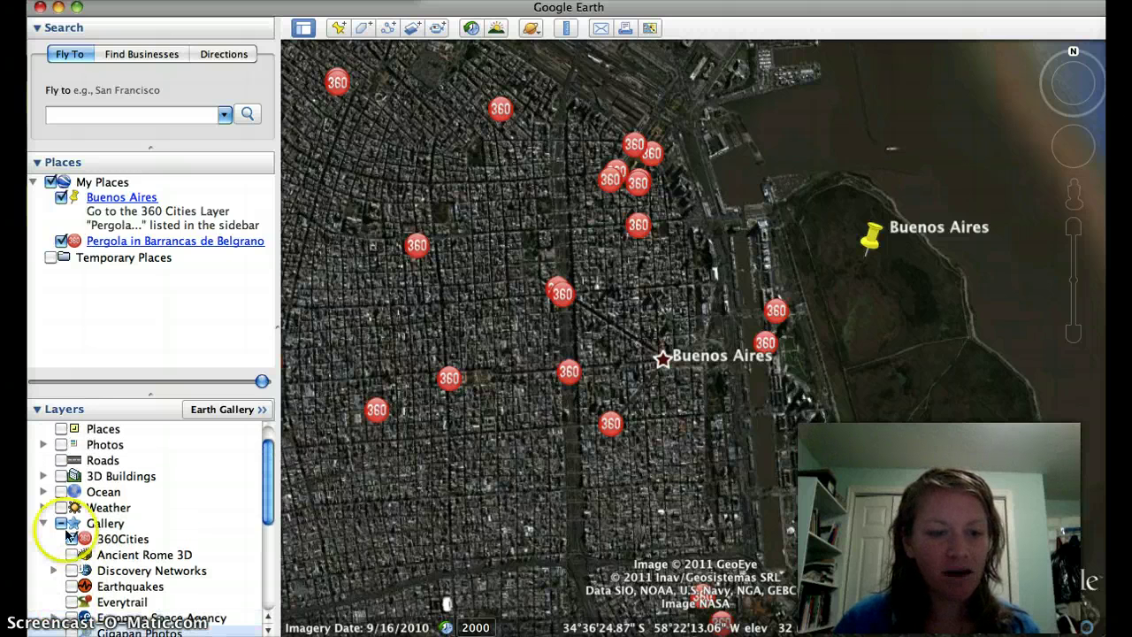
Turn on the Photos layer and draw a freehand polygon around a cluster of photo icons west of the wide avenue in central Buenos Aires
click(61, 444)
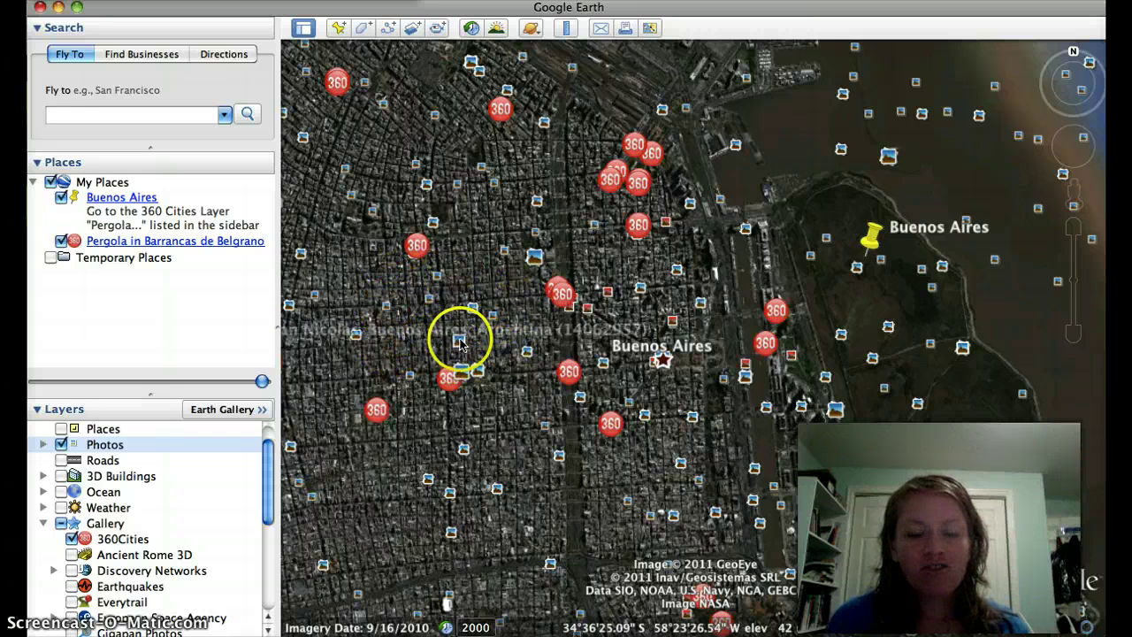
click(362, 30)
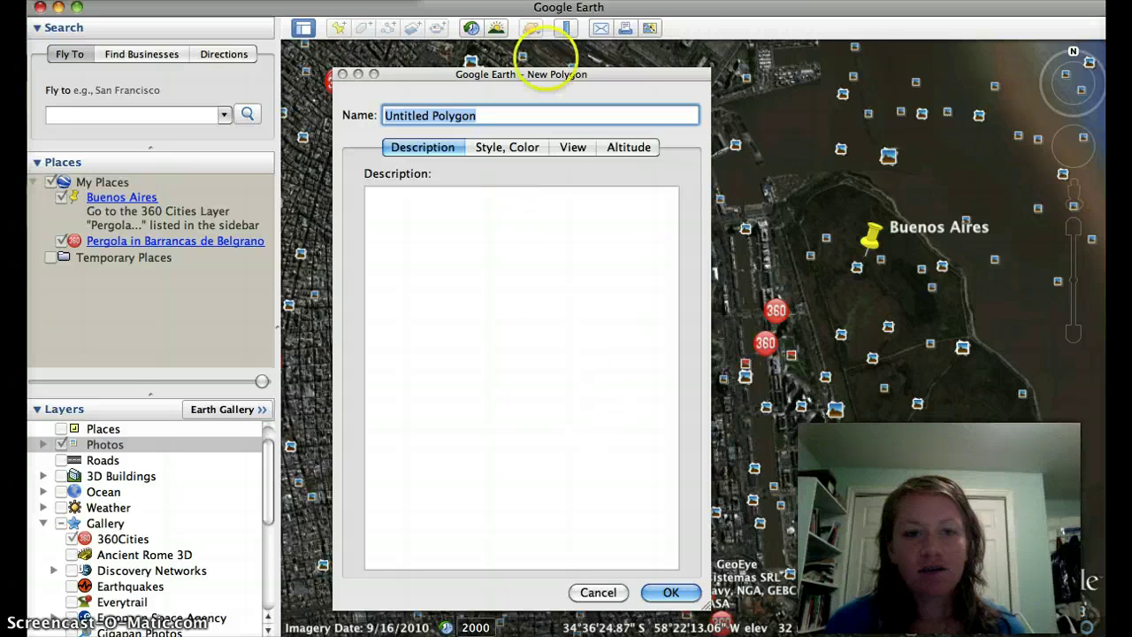
drag(533, 77, 929, 75)
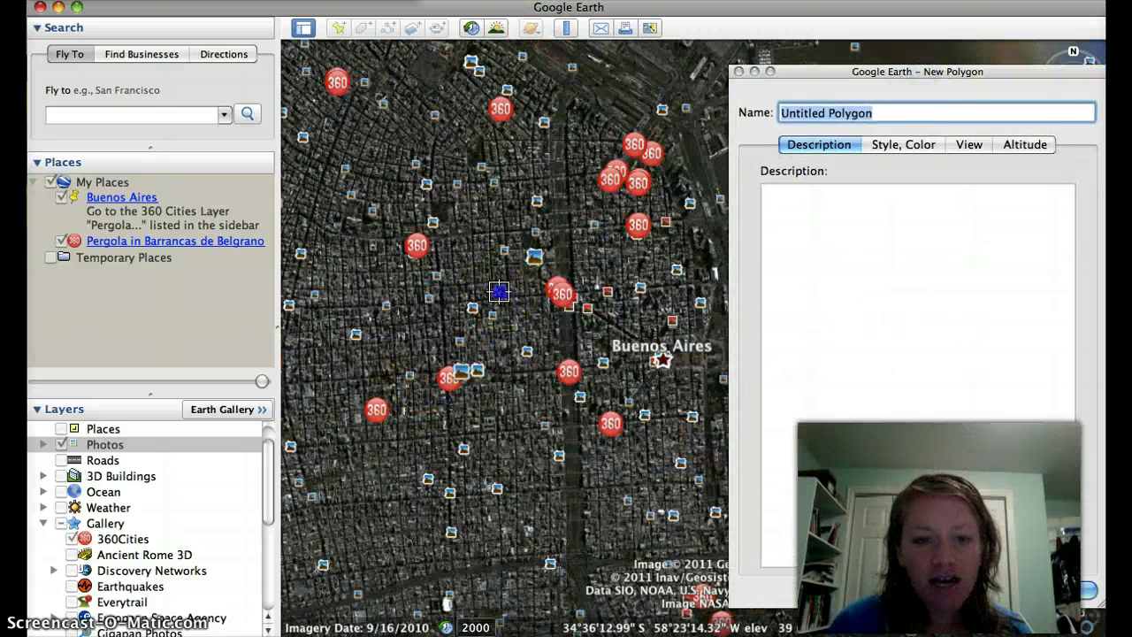
mouse_move(497, 290)
mouse_down()
mouse_move(441, 263)
mouse_move(403, 267)
mouse_move(374, 283)
mouse_move(374, 335)
mouse_move(390, 349)
mouse_move(499, 349)
mouse_move(529, 327)
mouse_move(516, 300)
mouse_up()
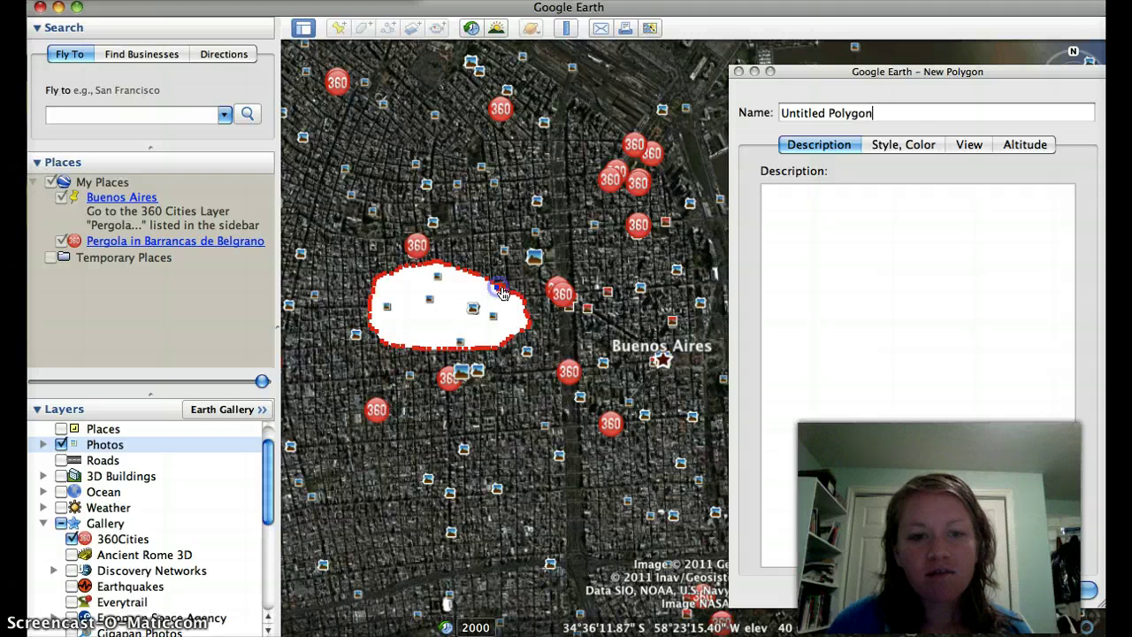
Reduce the new polygon's area opacity to 80%
click(893, 144)
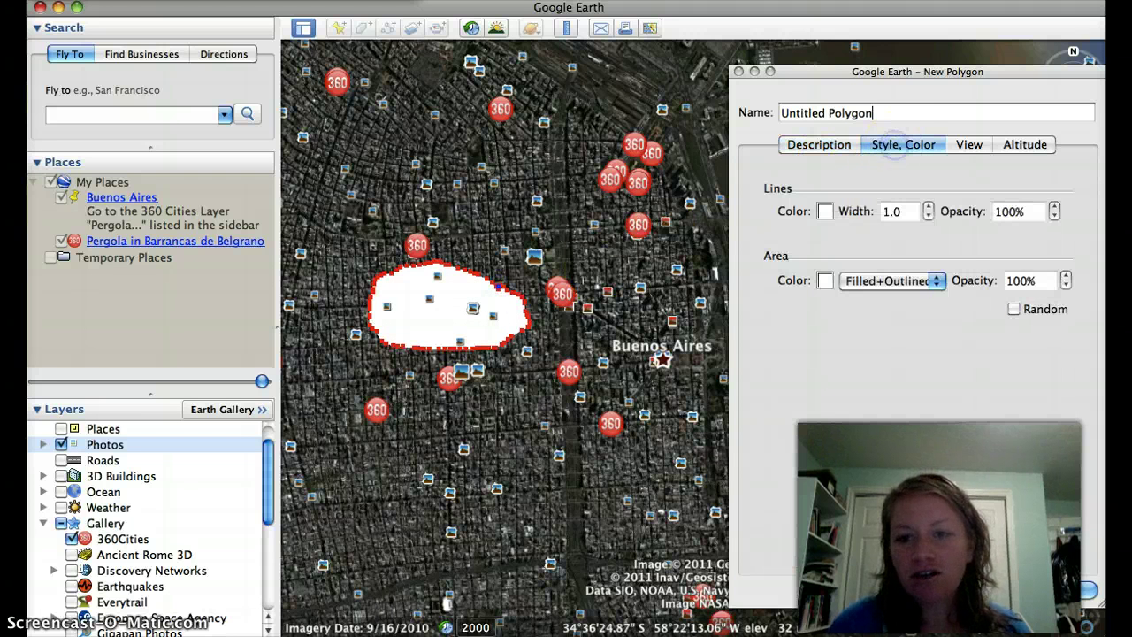
click(1066, 285)
click(1066, 284)
click(1066, 285)
click(1066, 285)
click(1066, 285)
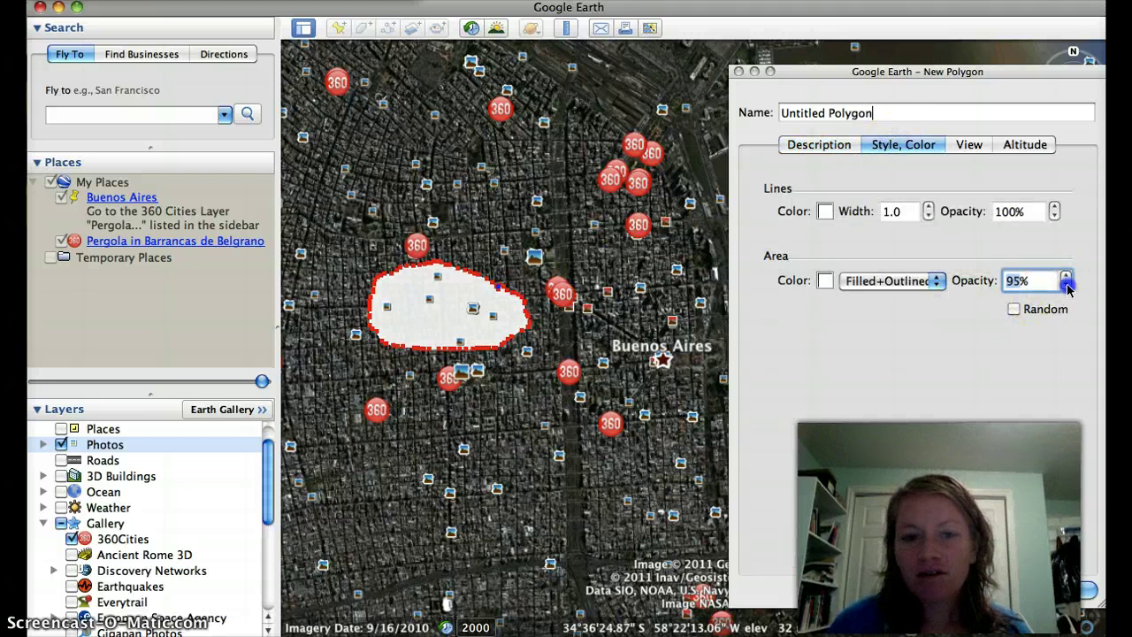
click(1067, 285)
click(1066, 286)
click(1066, 286)
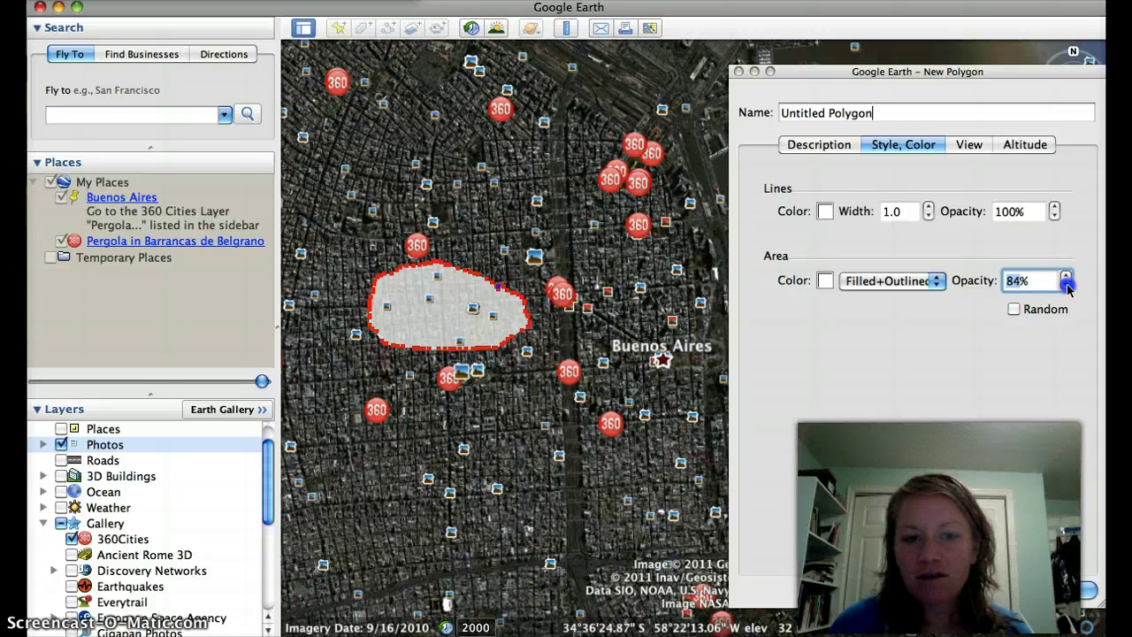
click(1067, 286)
click(1066, 286)
Give the polygon's area a light green colour at 80% opacity and save the polygon
click(825, 281)
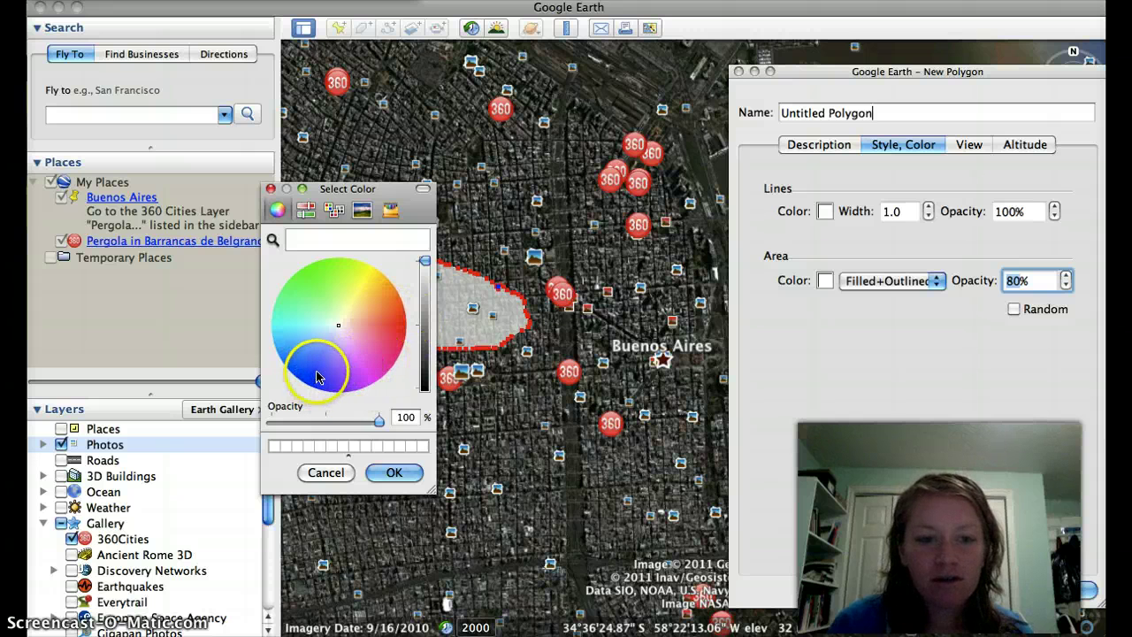
click(309, 291)
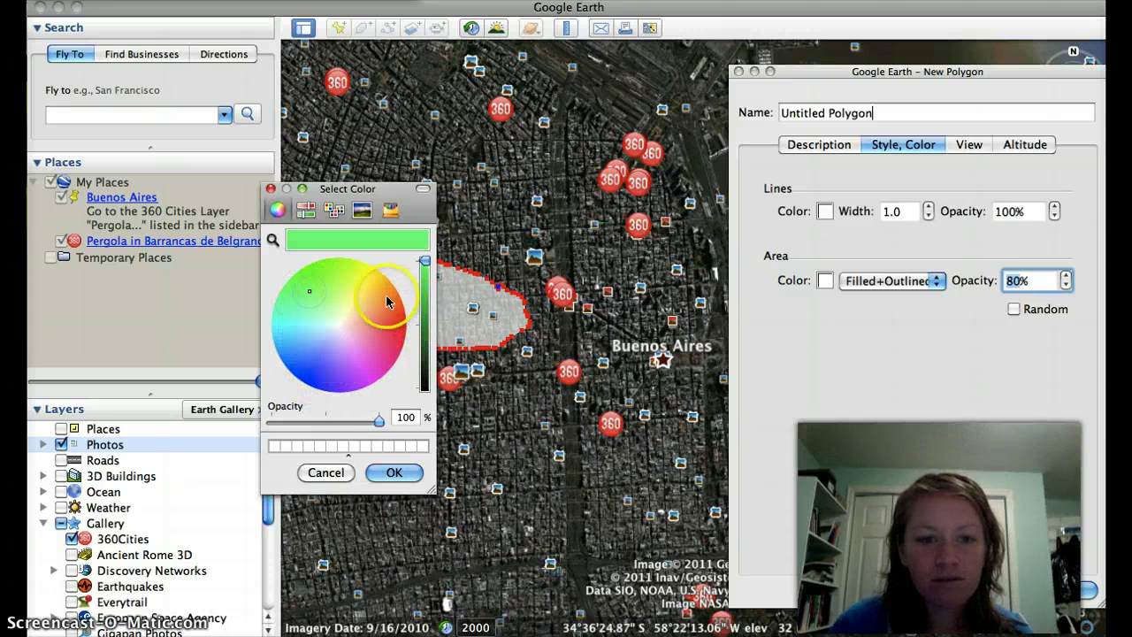
click(395, 472)
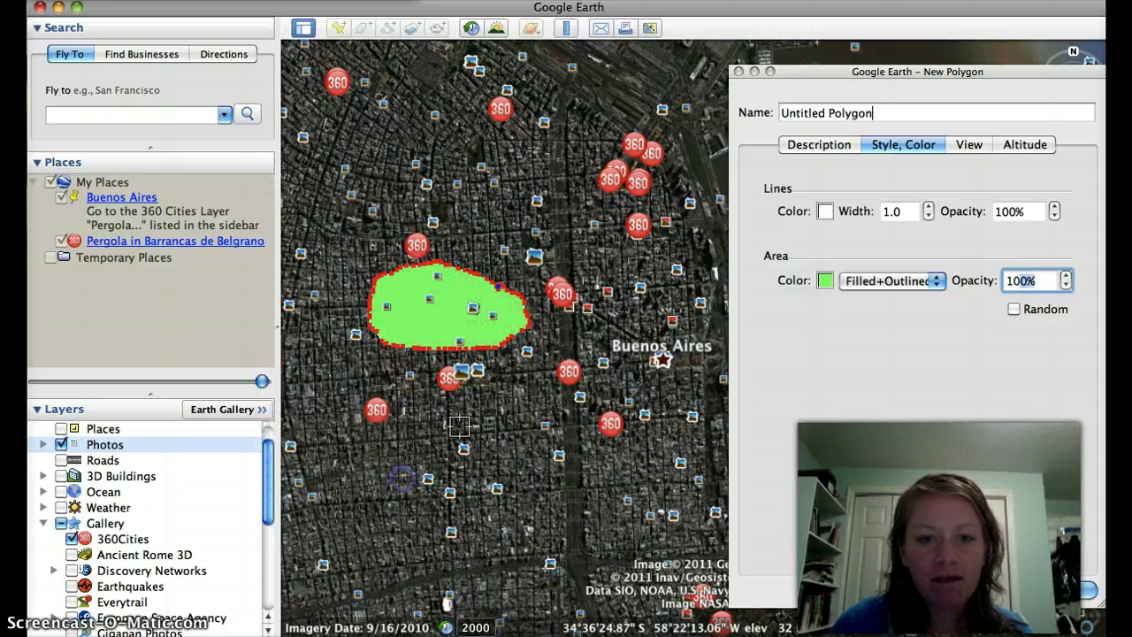
click(1068, 283)
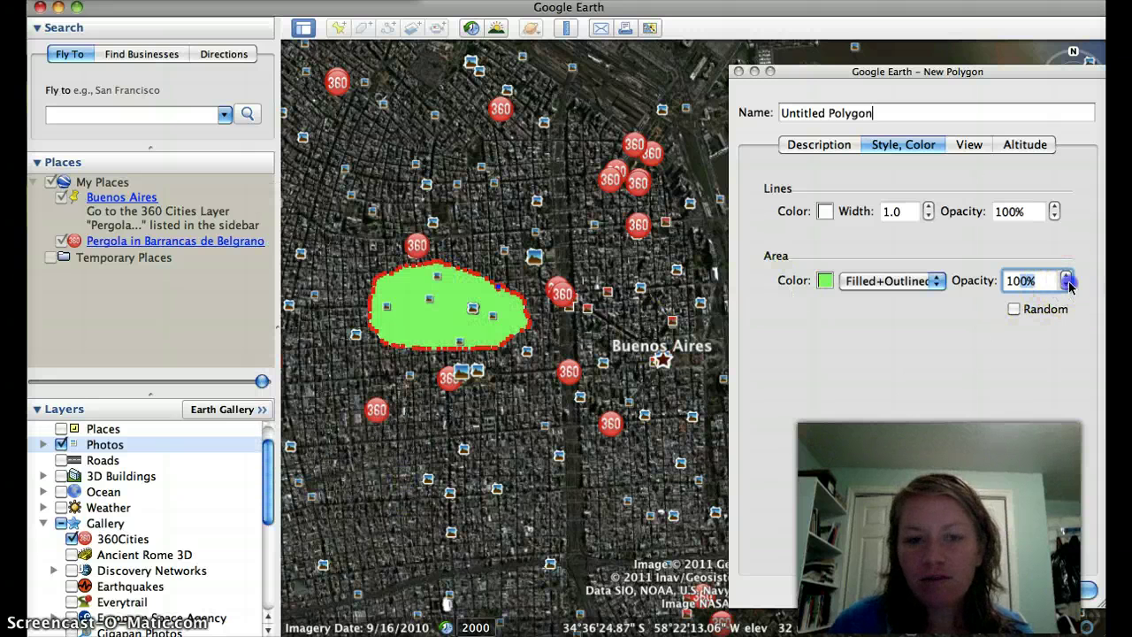
click(1069, 284)
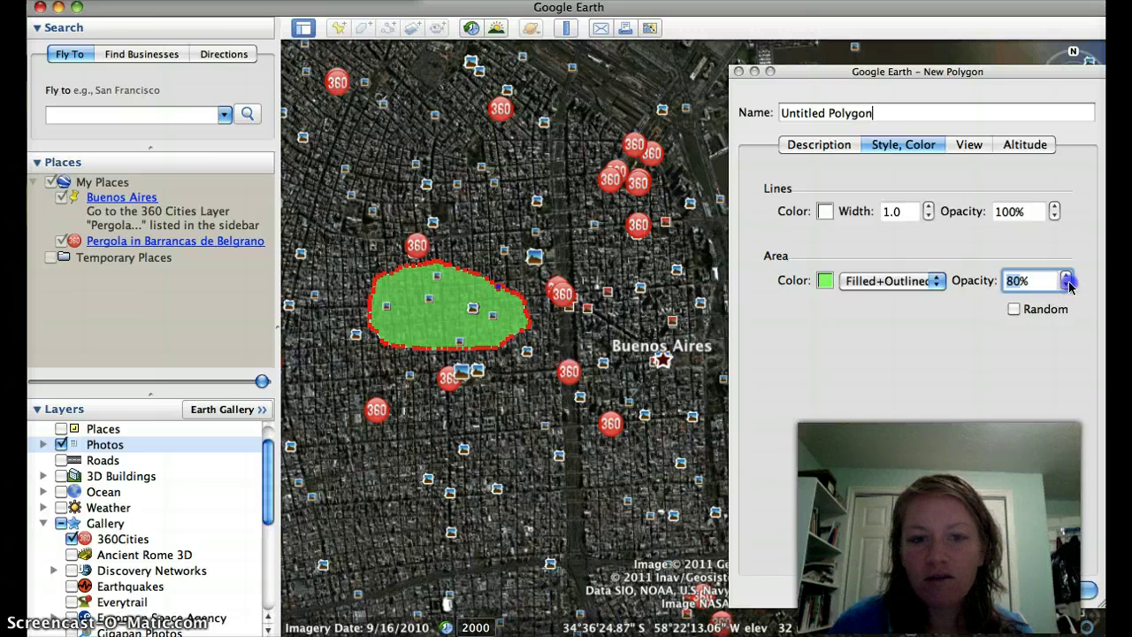
click(1058, 590)
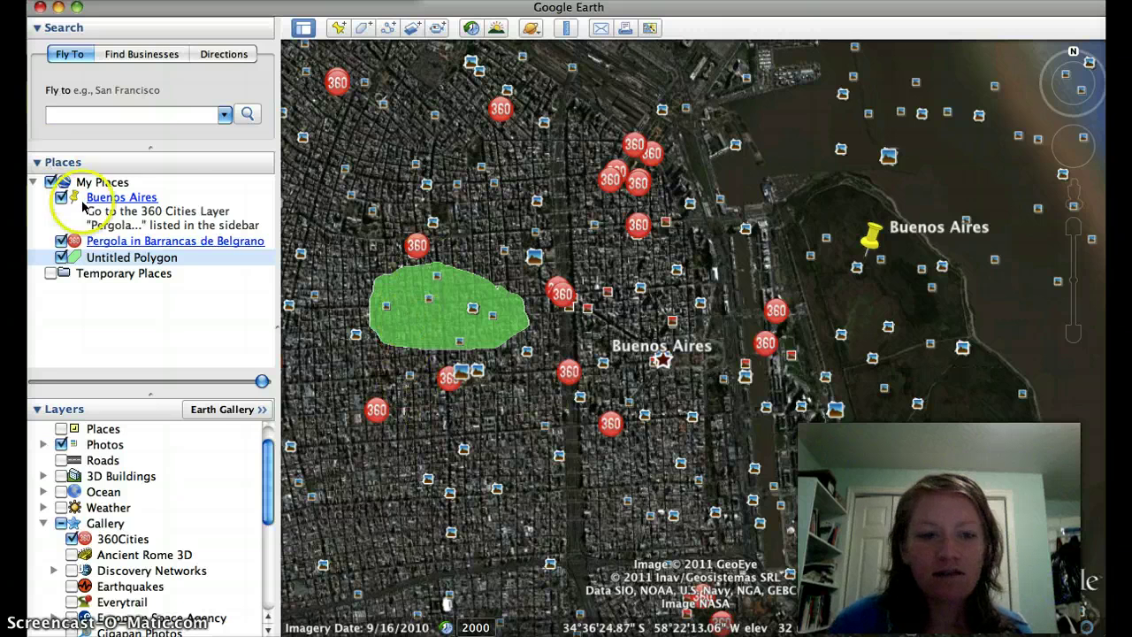
Add this line to the Buenos Aires placemark's description and save it: Go to the green circle and find 3 pictures that show you....
right_click(143, 203)
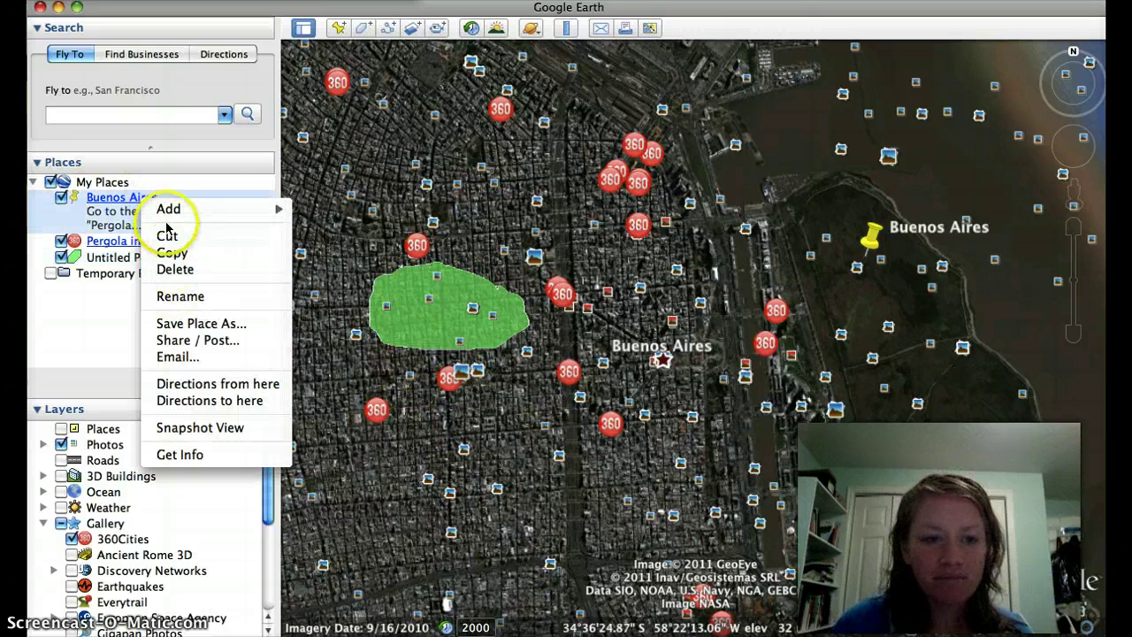
click(185, 455)
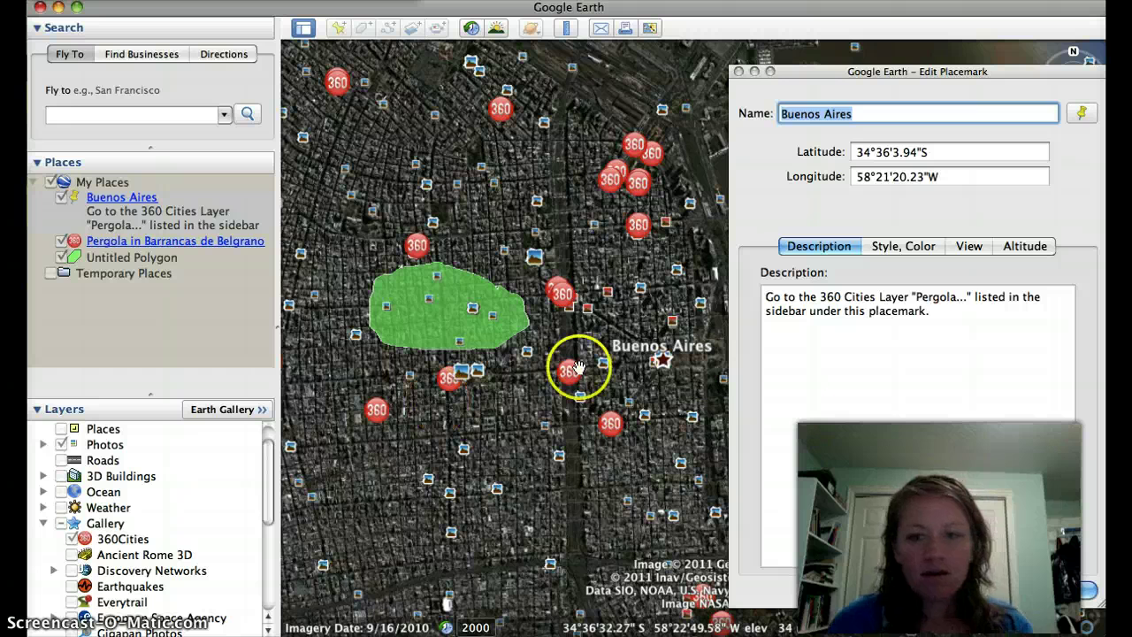
click(964, 316)
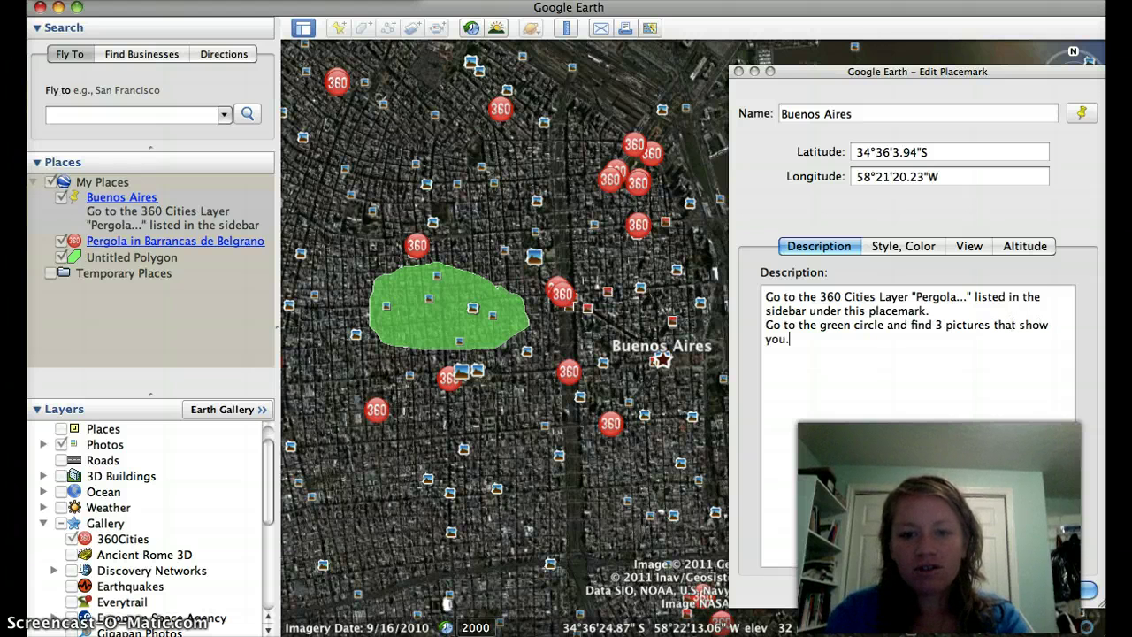
text(....)
key(F9)
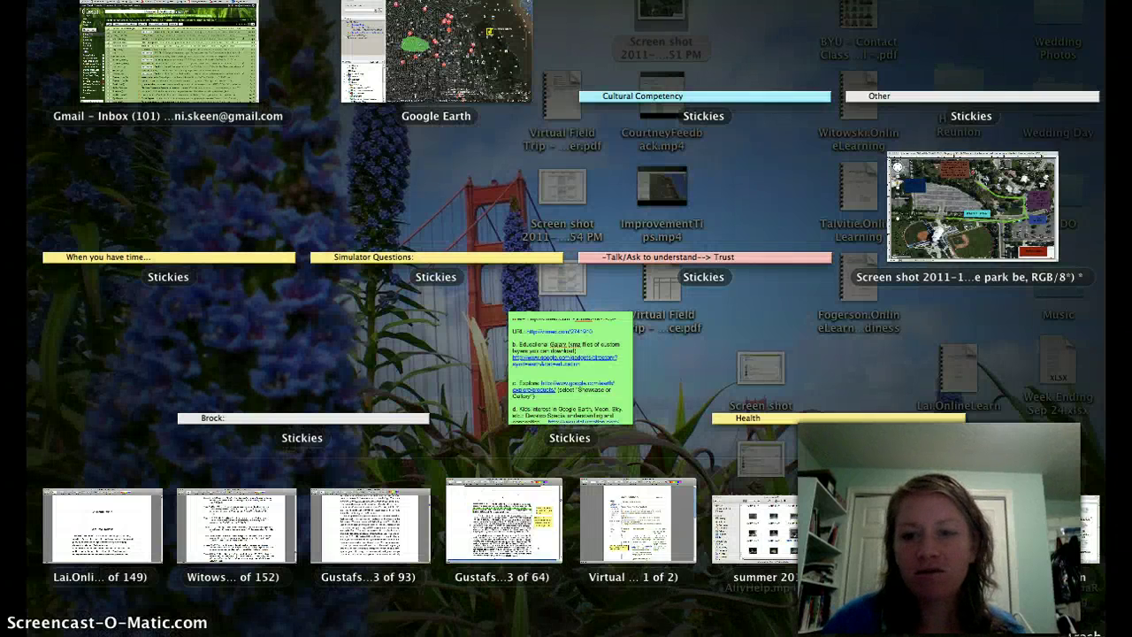
click(696, 444)
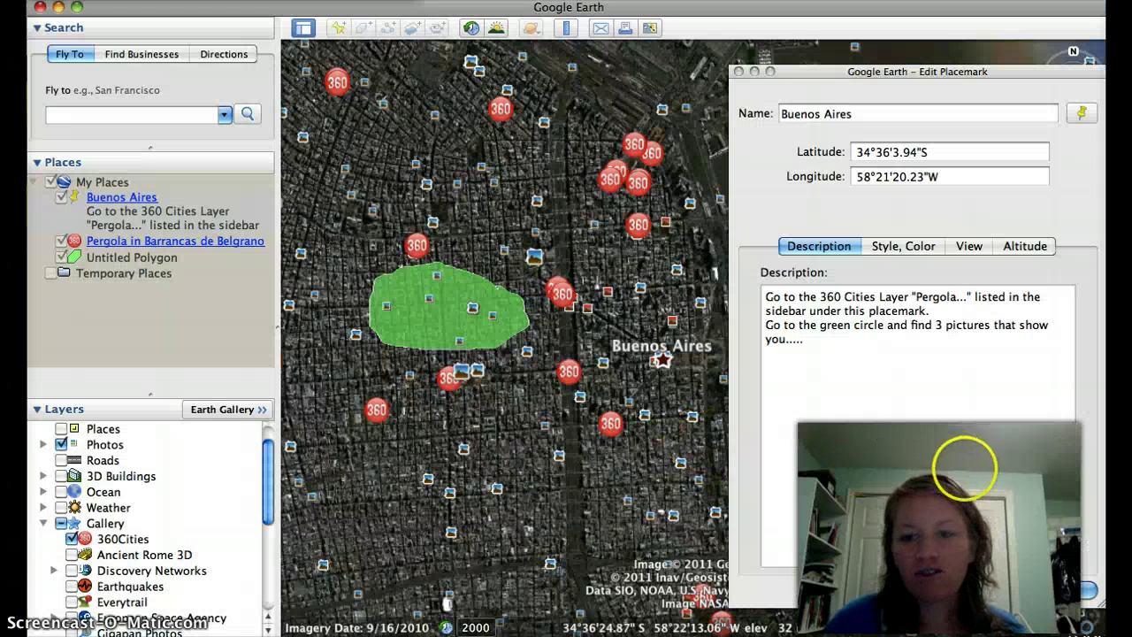
click(1061, 591)
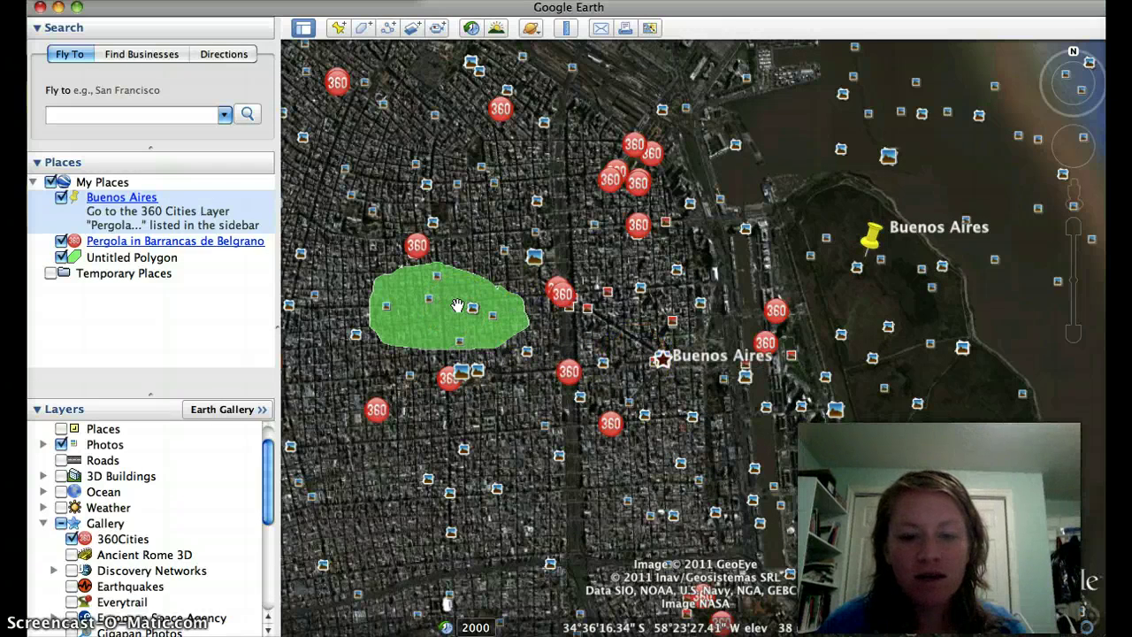
Draw a new path linking seven photo icons along the wide avenue east of the green polygon
click(1074, 229)
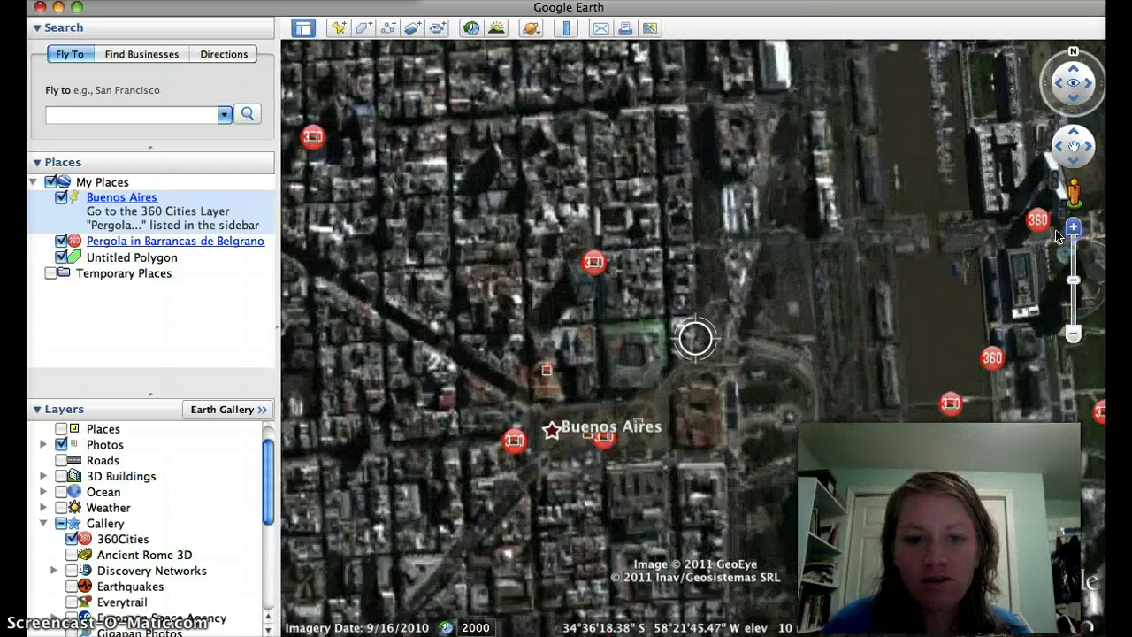
drag(467, 270, 885, 275)
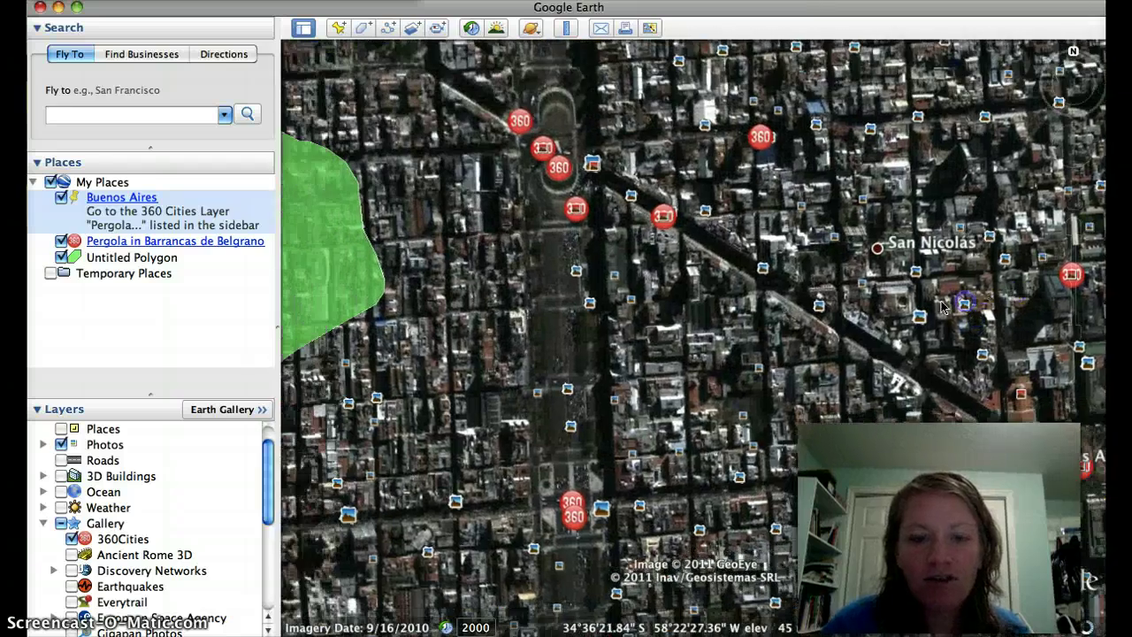
click(643, 327)
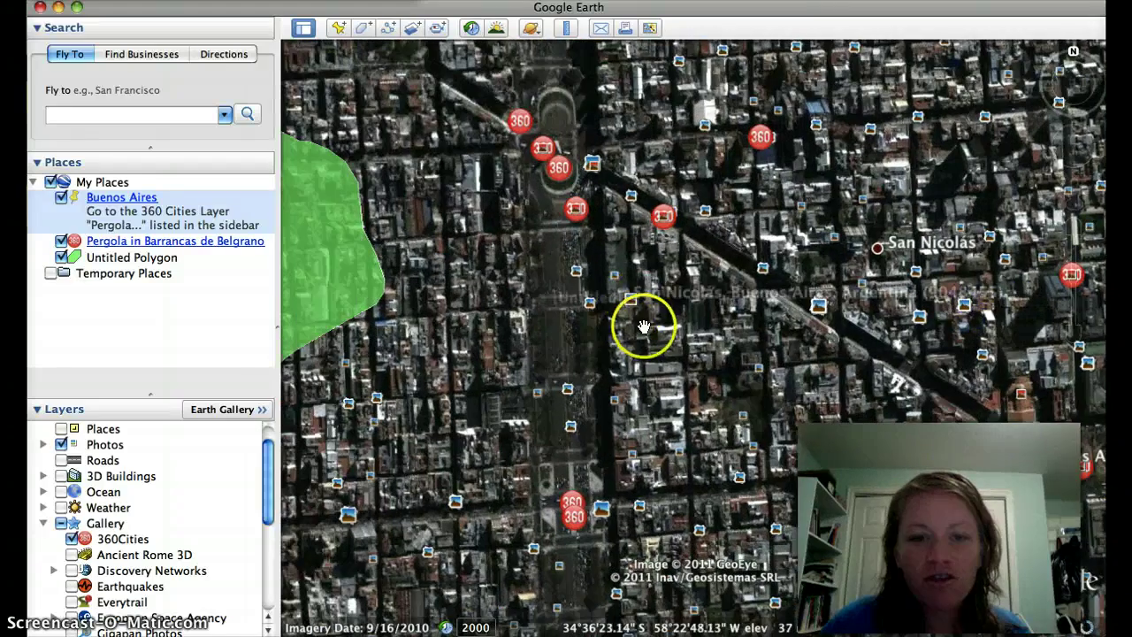
drag(643, 327, 807, 298)
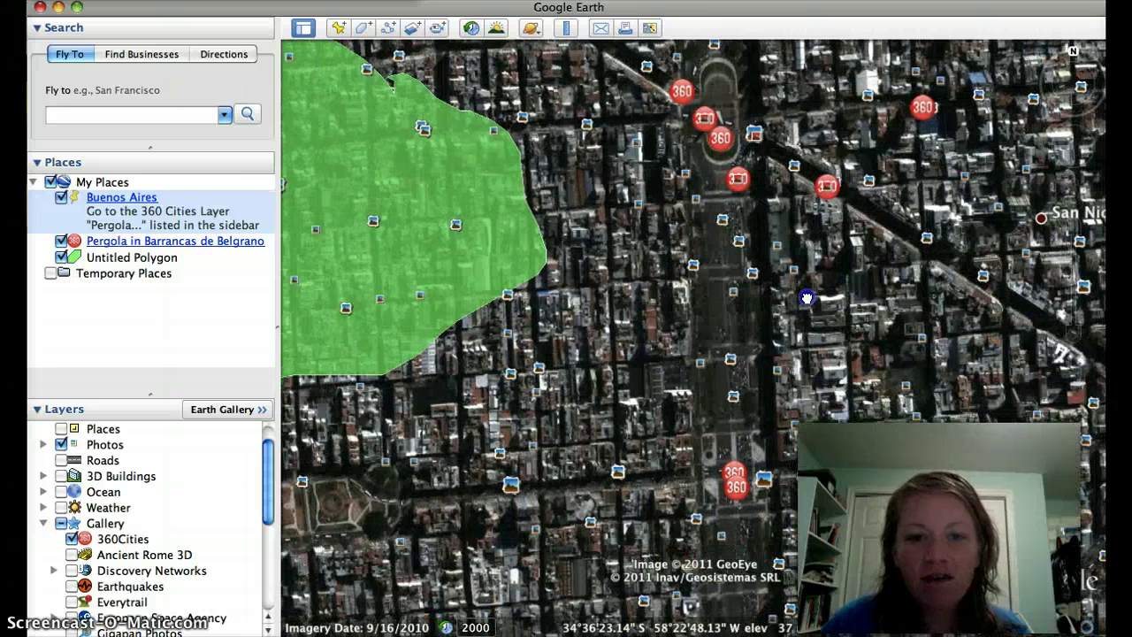
click(390, 31)
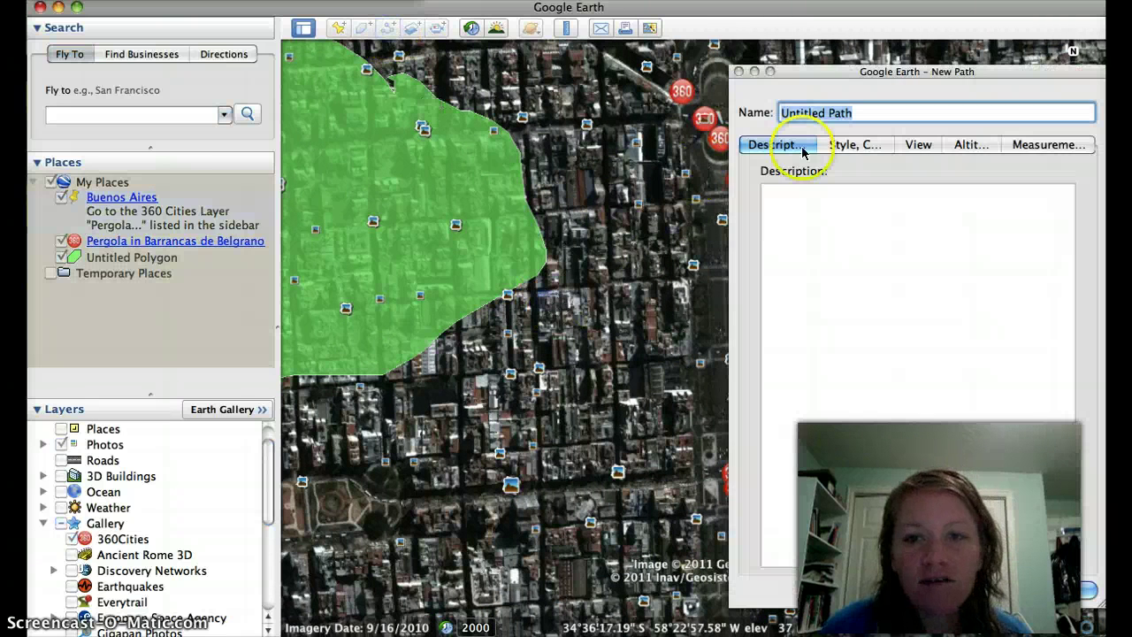
drag(818, 75, 242, 49)
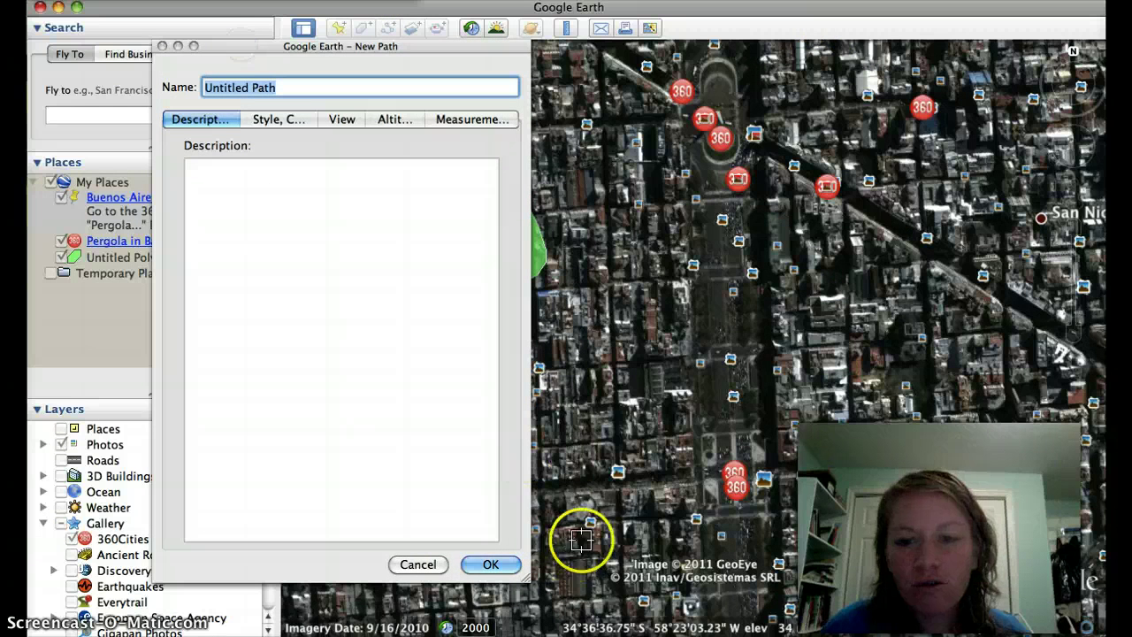
click(732, 359)
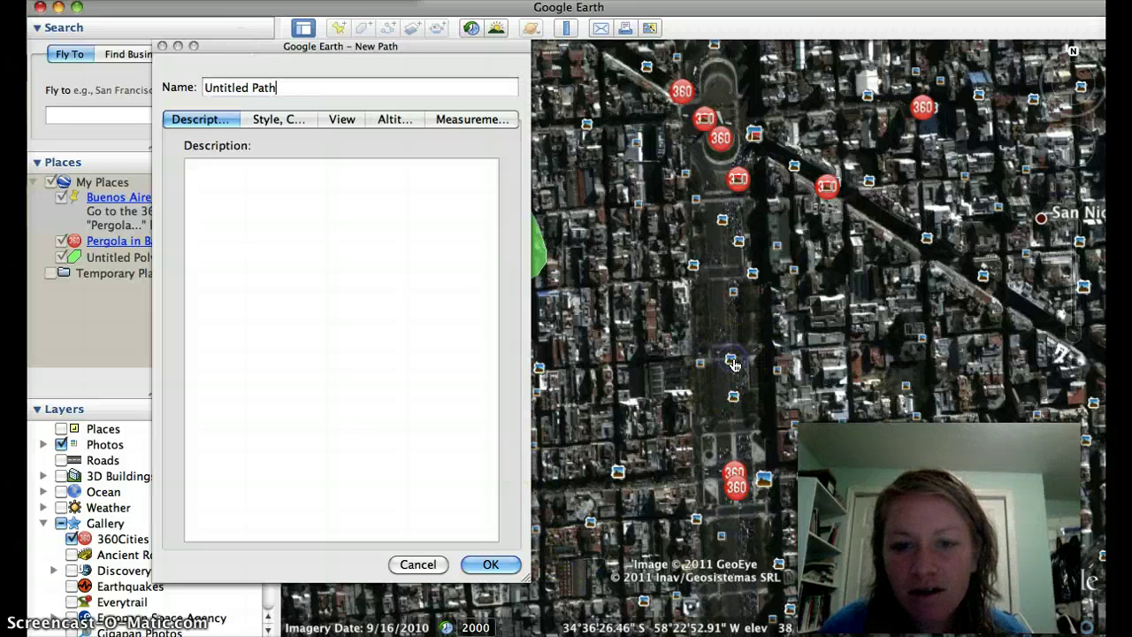
click(737, 292)
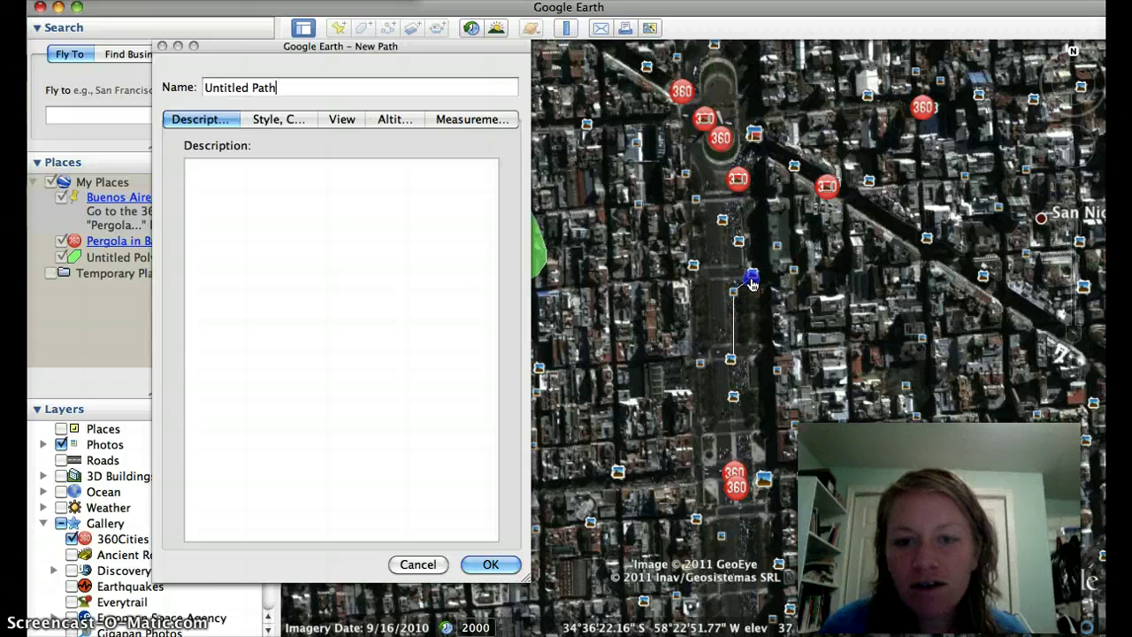
click(784, 267)
click(779, 248)
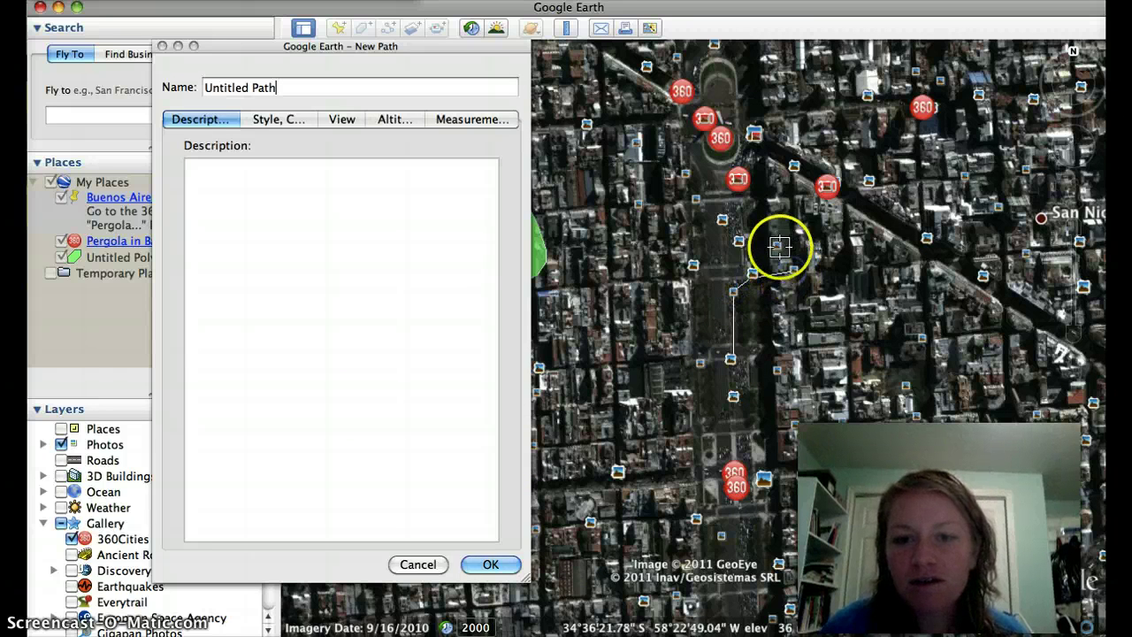
click(743, 245)
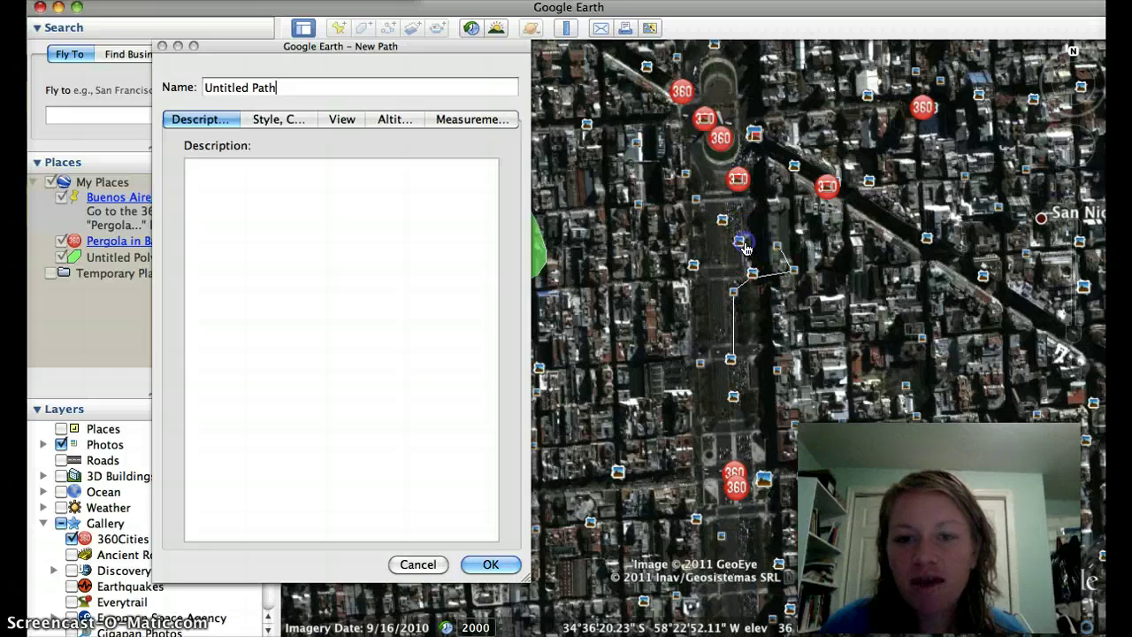
click(723, 219)
click(842, 253)
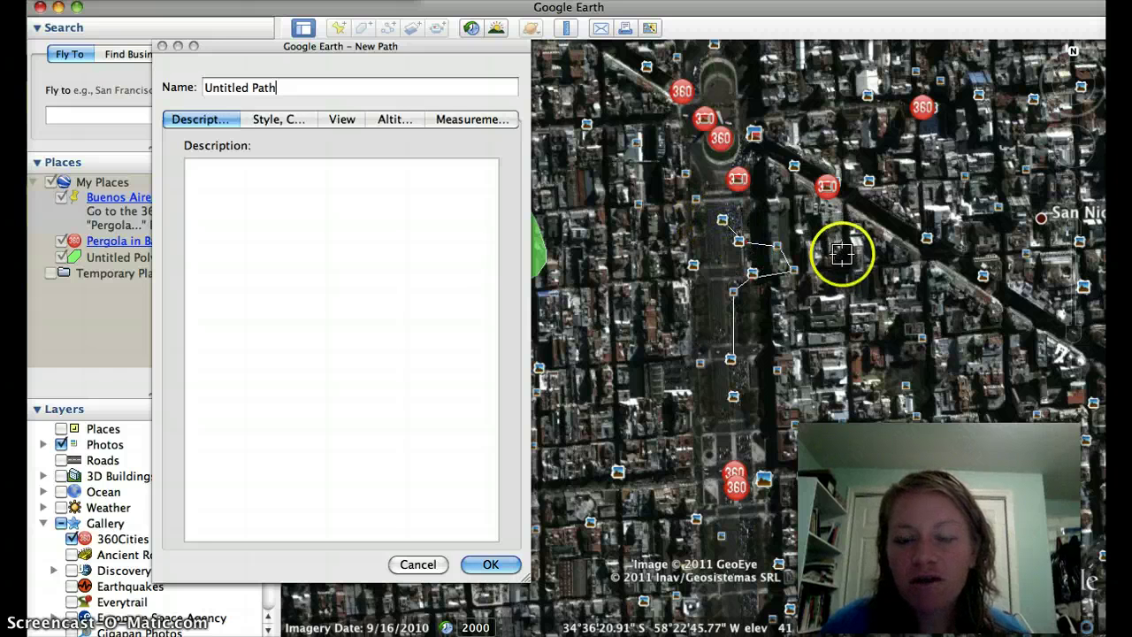
Set the path's line width to 5.3 and its colour to orange-red
click(270, 118)
click(351, 184)
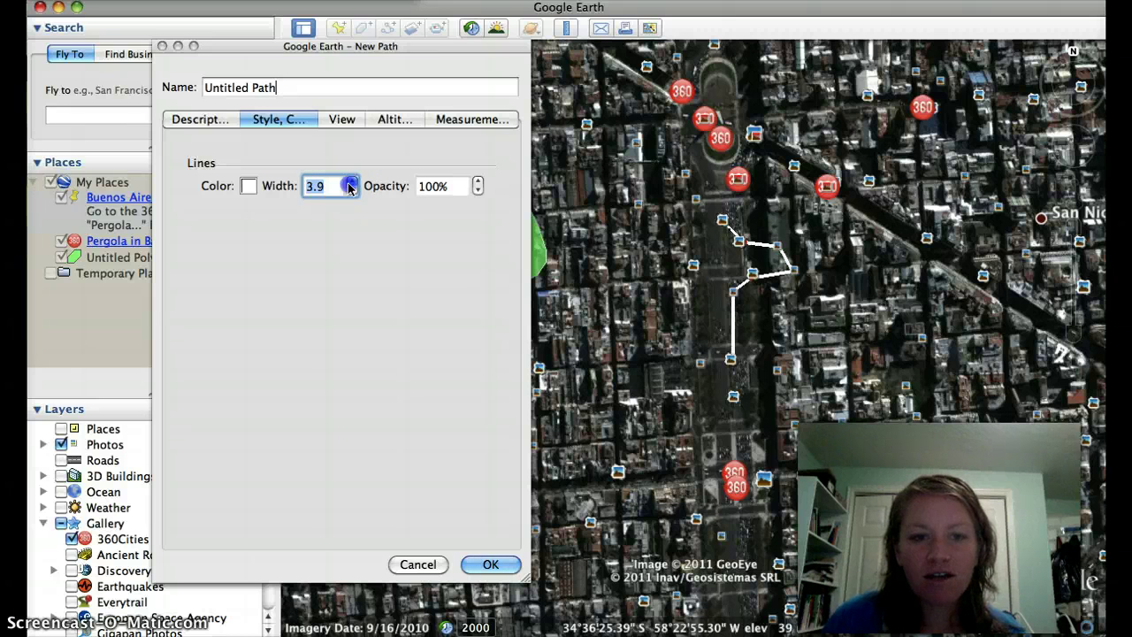
click(351, 183)
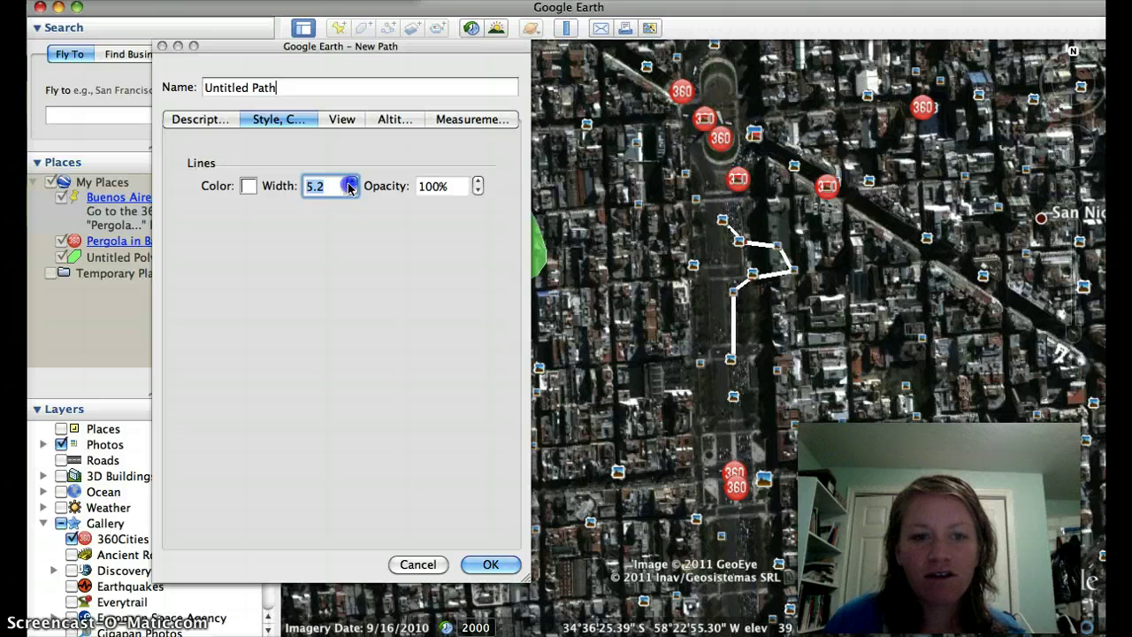
click(351, 183)
click(249, 185)
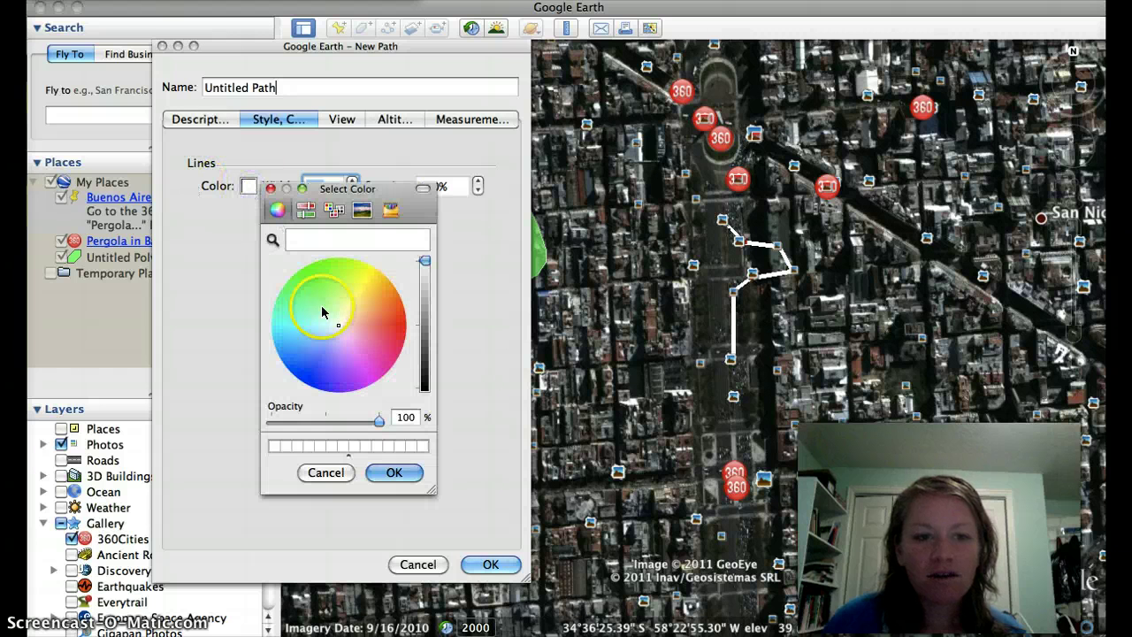
click(396, 314)
click(395, 473)
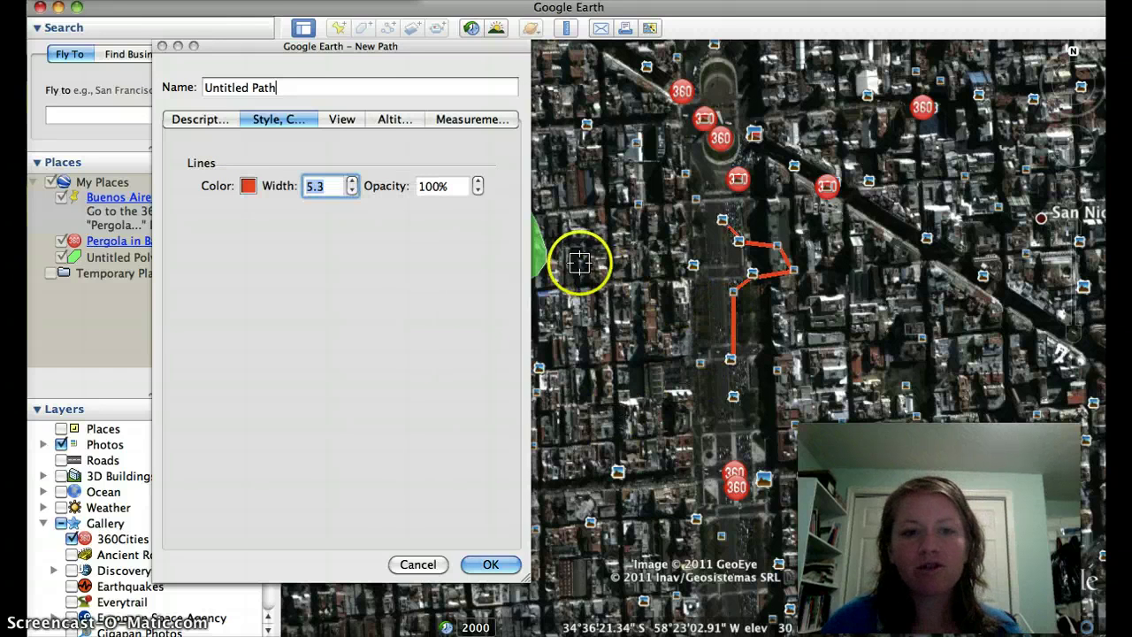
drag(269, 52, 328, 93)
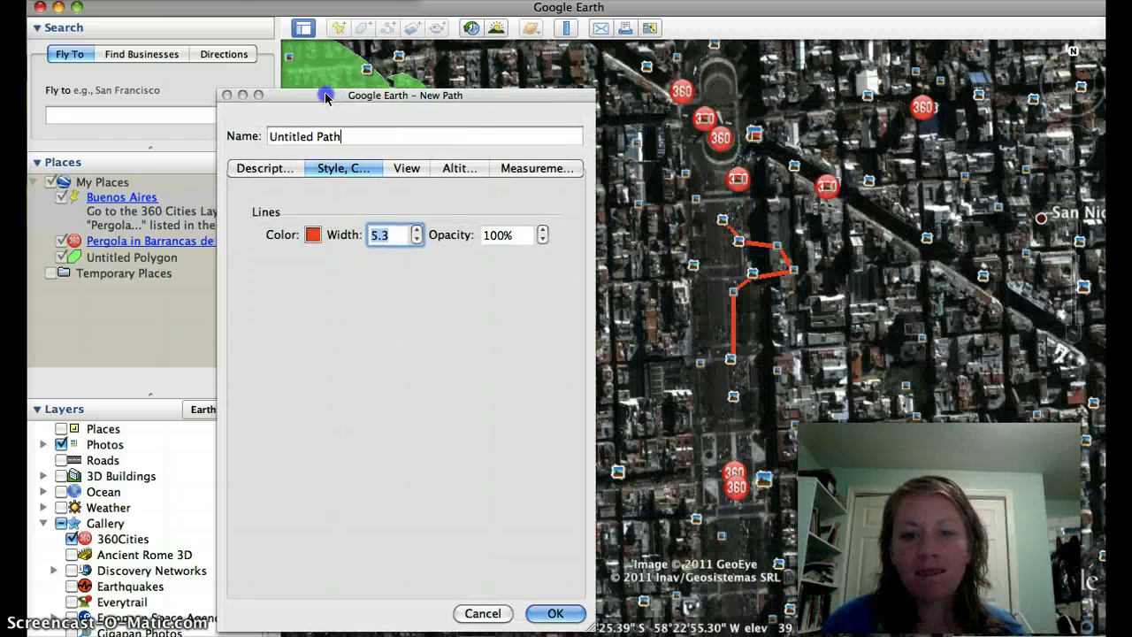
Save the styled path and review it together with the green polygon in a wider view of Buenos Aires
click(555, 612)
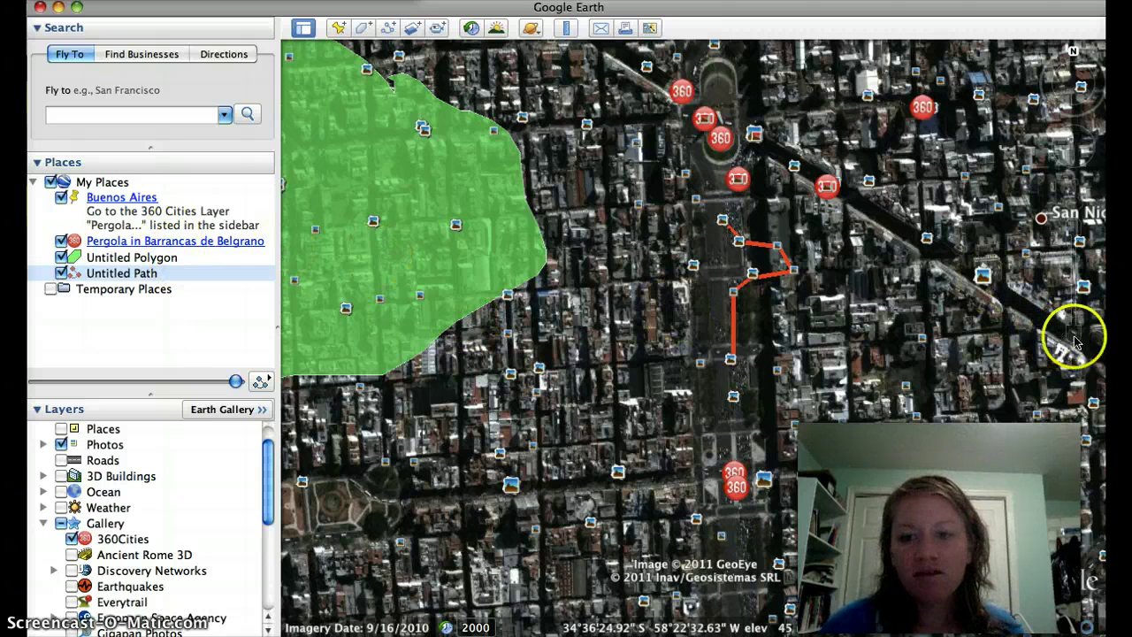
mouse_move(1072, 345)
drag(1072, 345, 1070, 340)
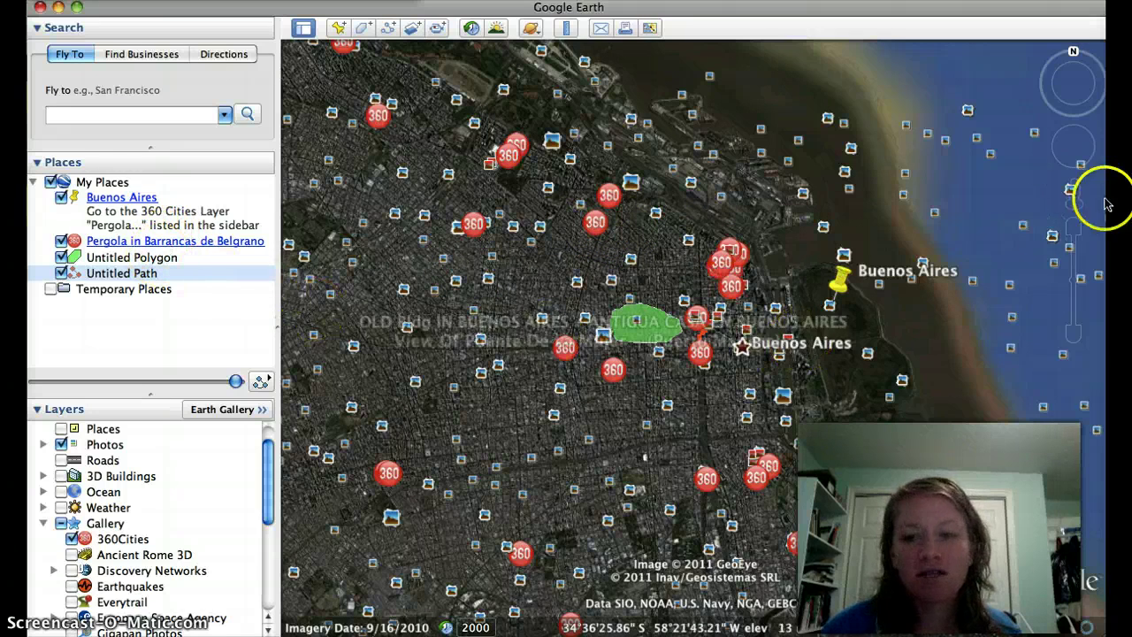
click(1075, 232)
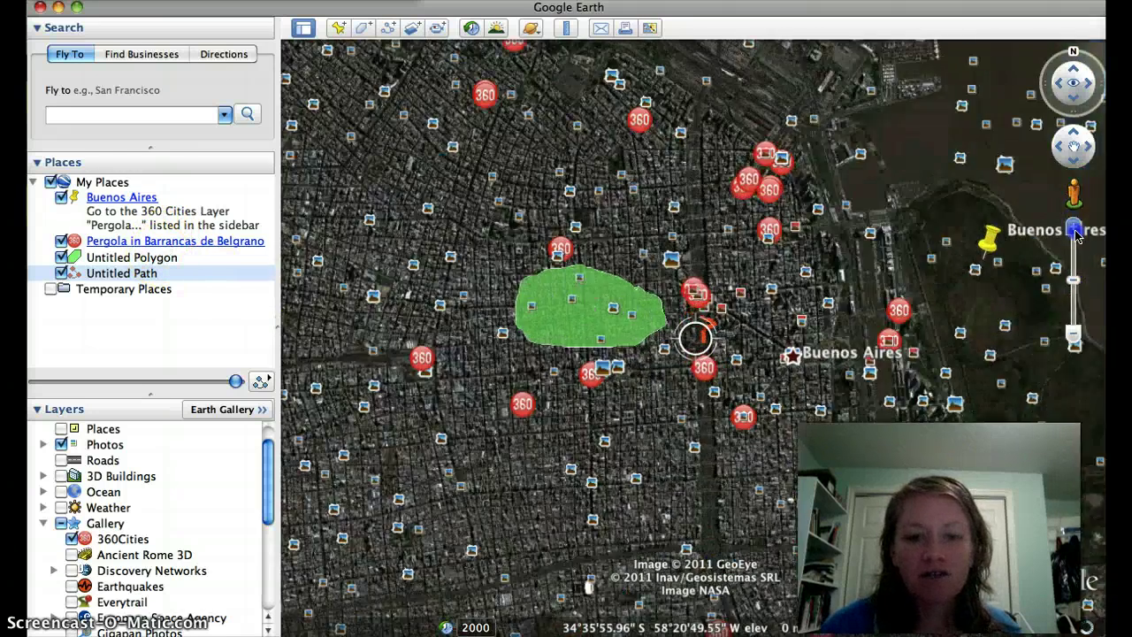
click(839, 262)
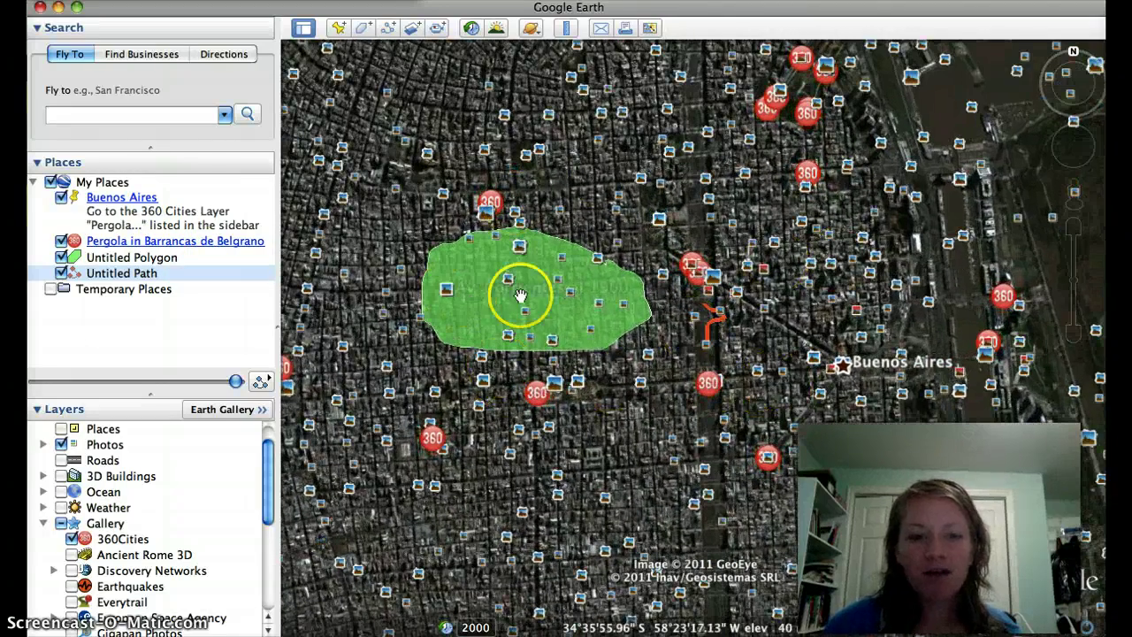
click(1076, 330)
drag(1076, 330, 1077, 231)
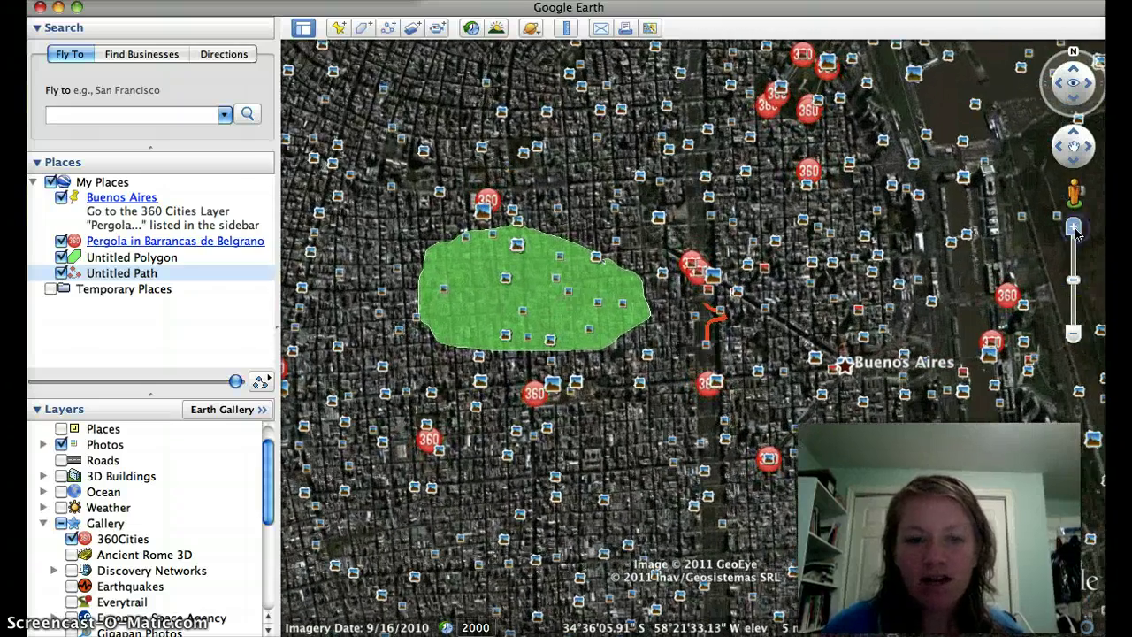
click(809, 256)
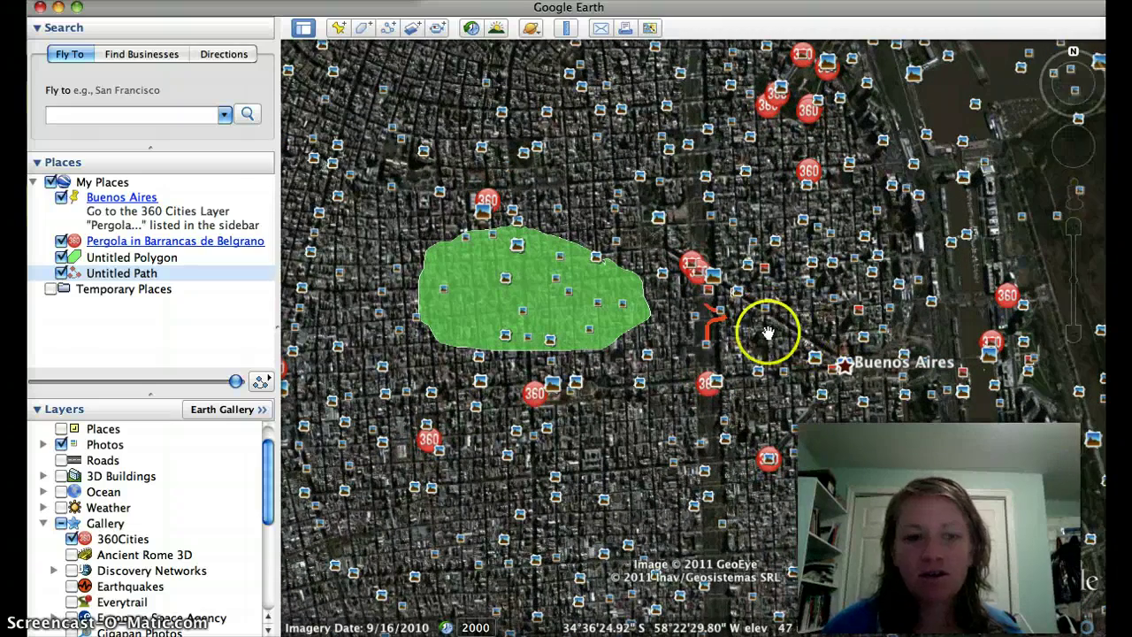
Open the Buenos Aires placemark's instructions, check them against the polygon and path on the map, and close the balloon
click(113, 200)
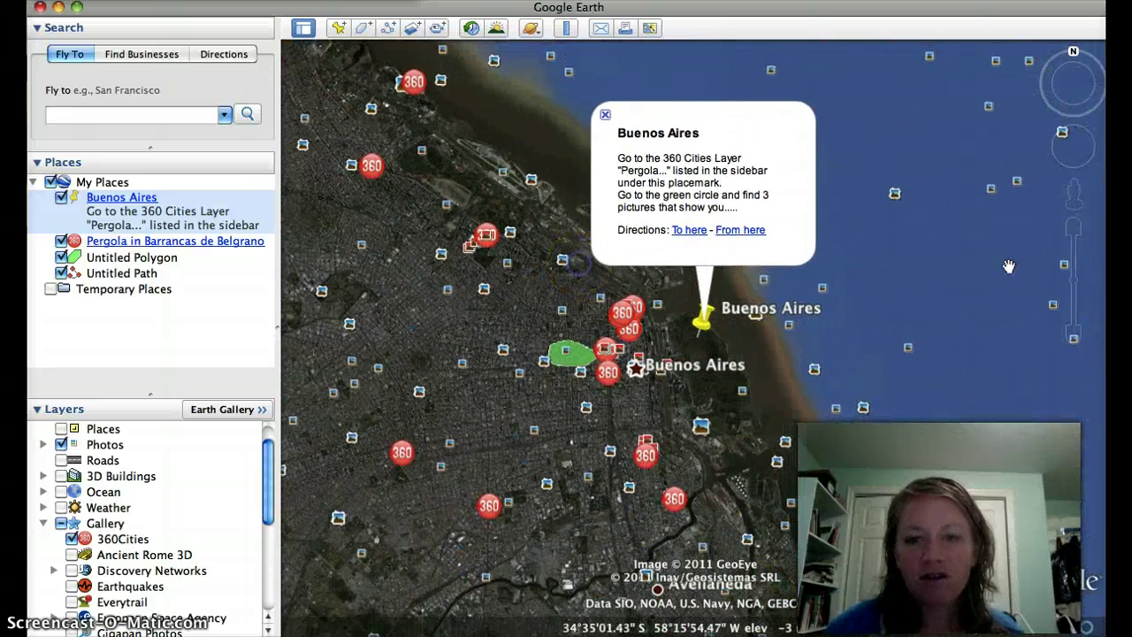
click(1072, 229)
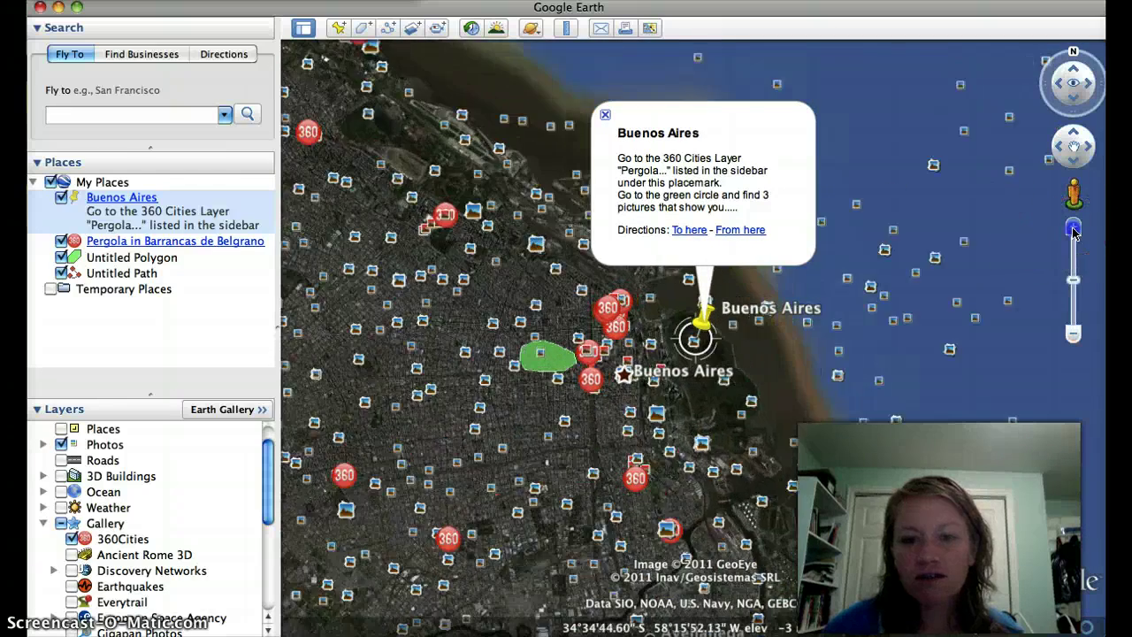
click(1073, 229)
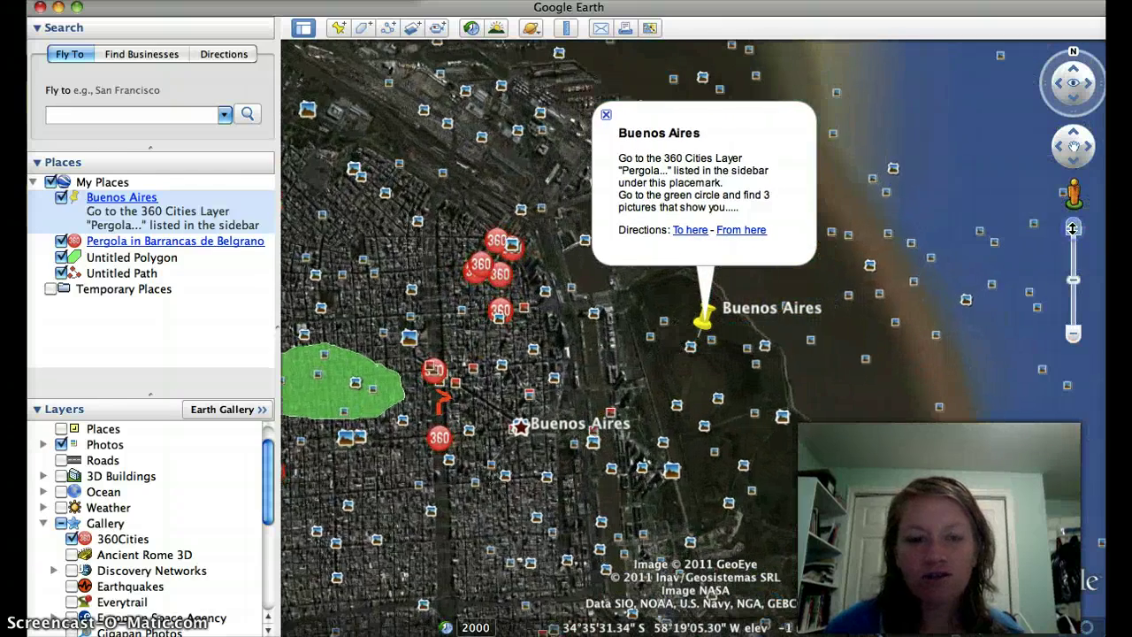
drag(524, 427, 640, 428)
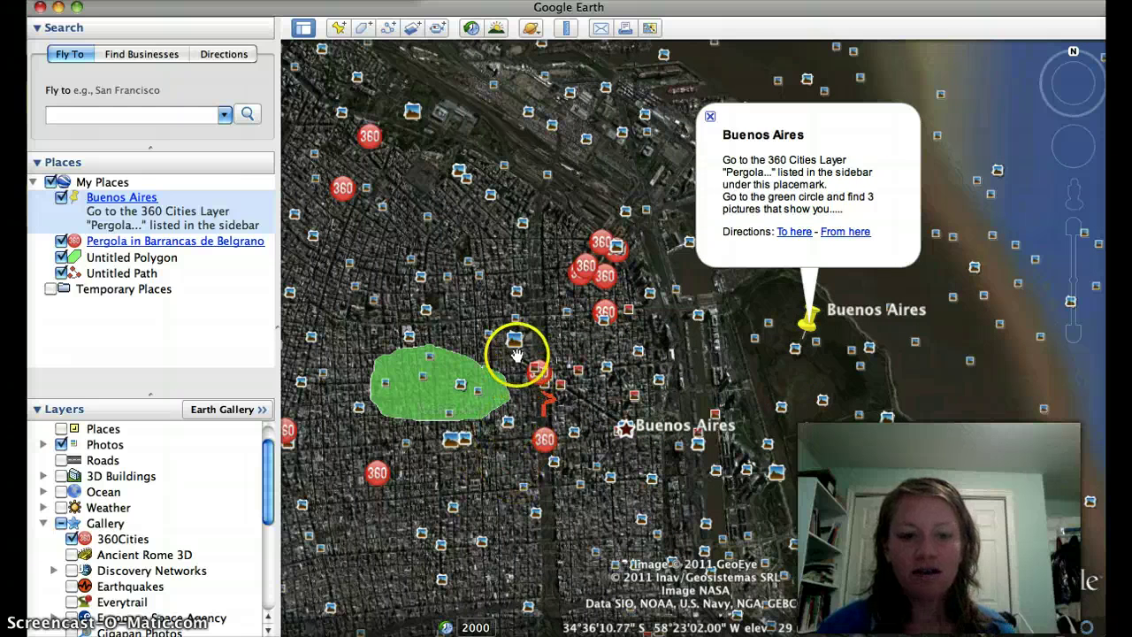
click(648, 328)
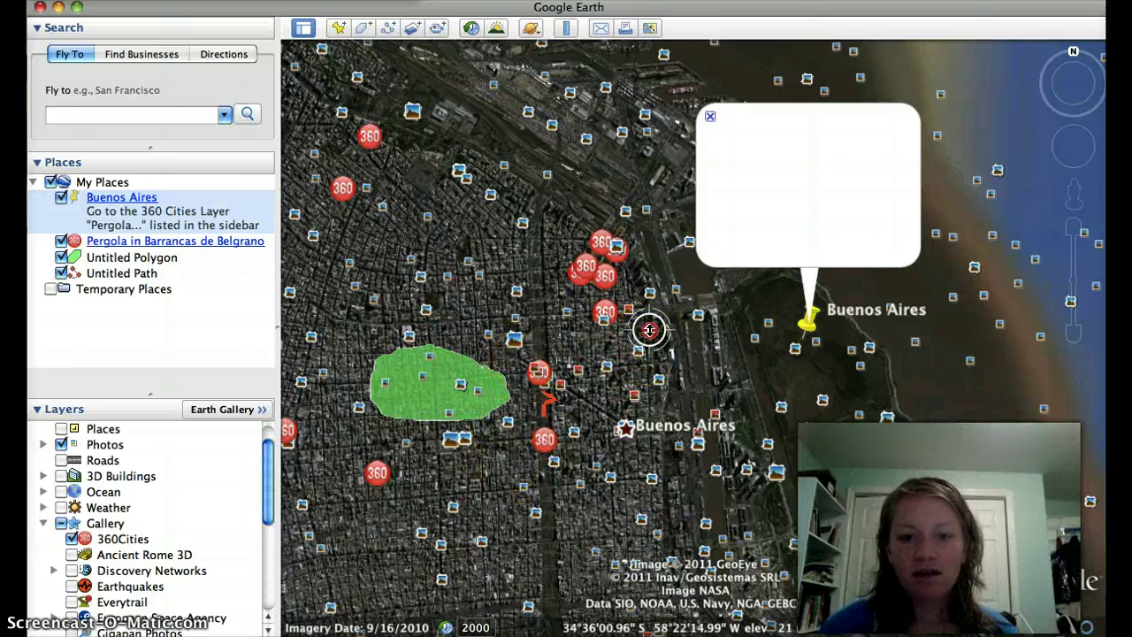
right_click(812, 320)
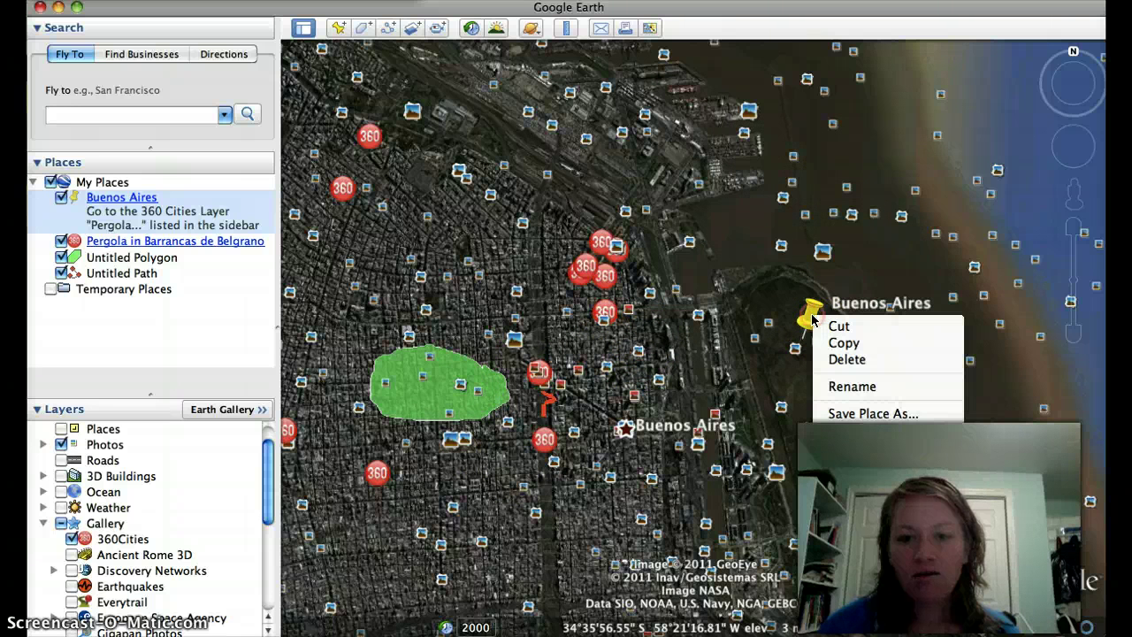
click(842, 520)
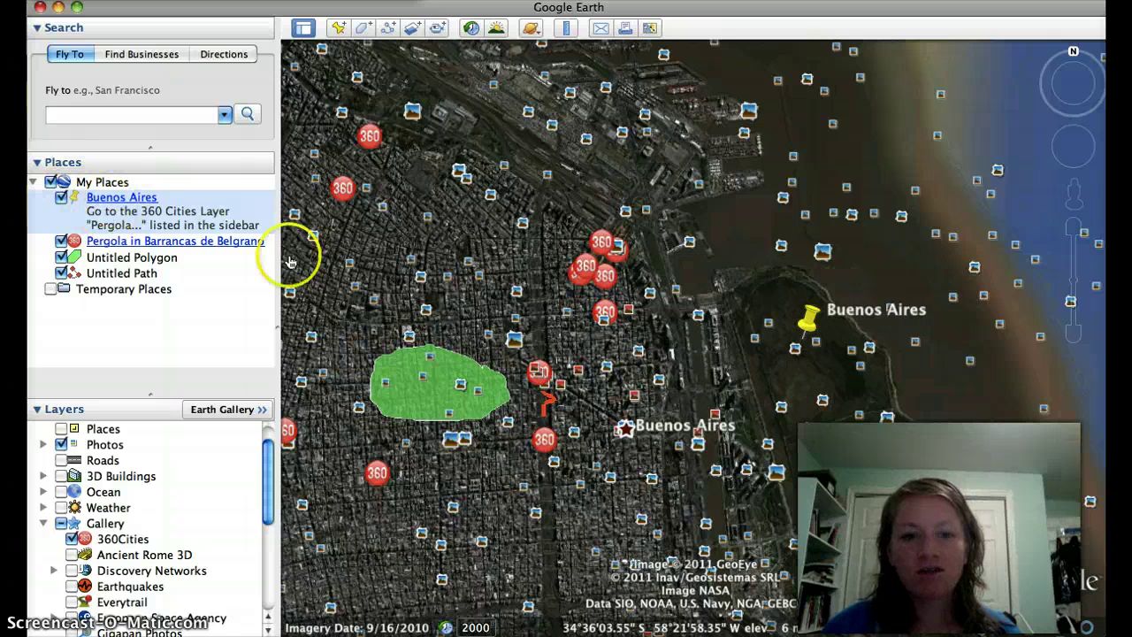
Show the Buenos Aires placemark's instructions again with the whole city in view
click(1075, 333)
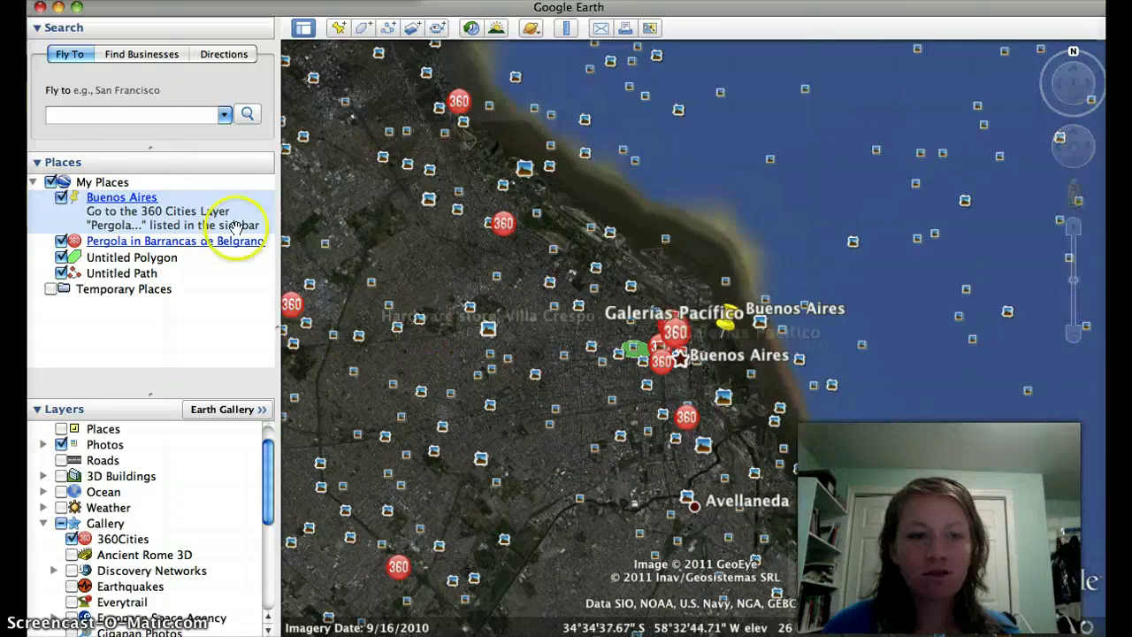
click(139, 198)
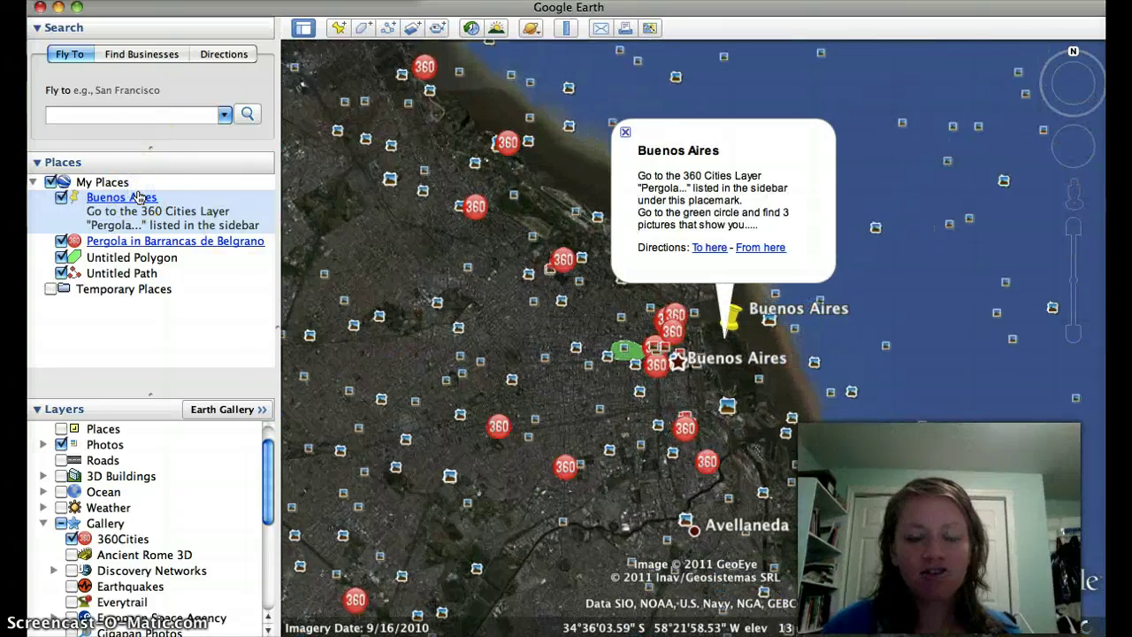